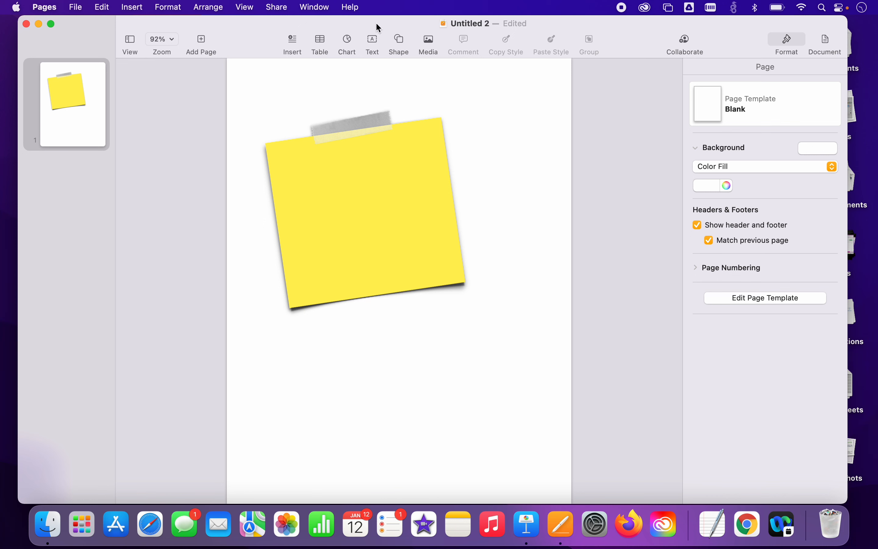
# - Add a text box reading "Hello World" over the lower part of the yellow sticky note
pyautogui.click(373, 42)
pyautogui.click(372, 252)
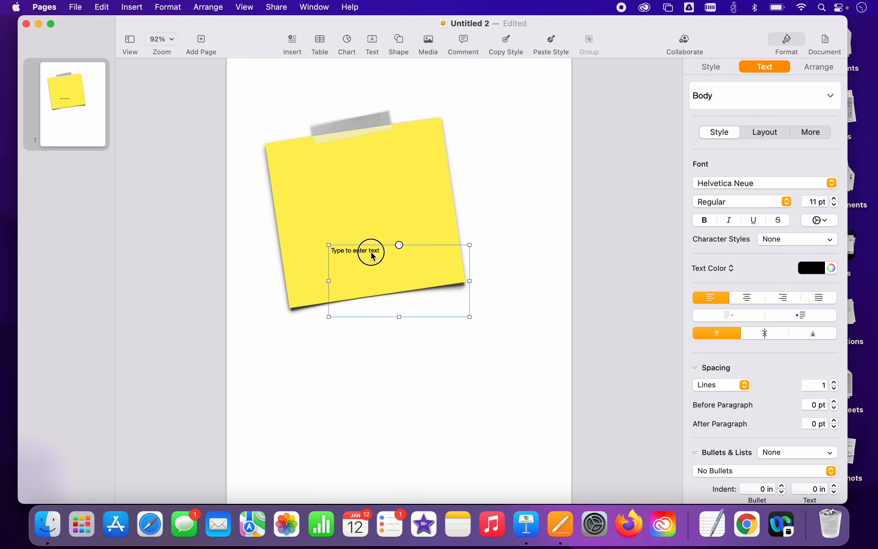
pyautogui.write('Hell')
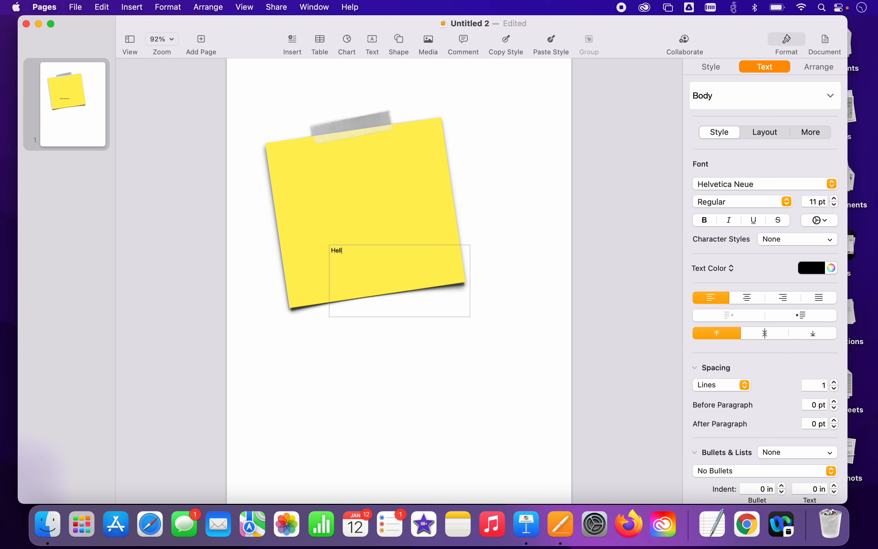
pyautogui.write('o World')
pyautogui.click(371, 366)
# - Compare the style, text and arrangement options of the text box with those of the sticky note shape
pyautogui.click(357, 252)
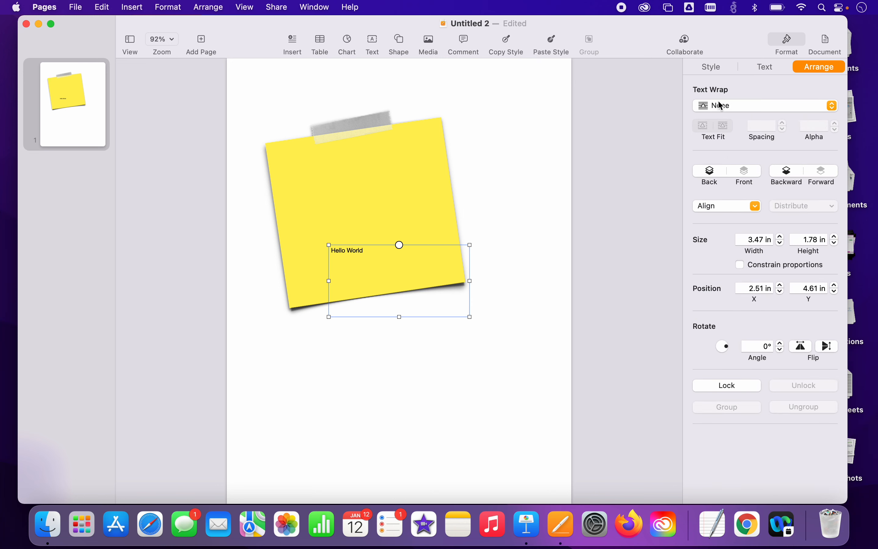
pyautogui.click(488, 230)
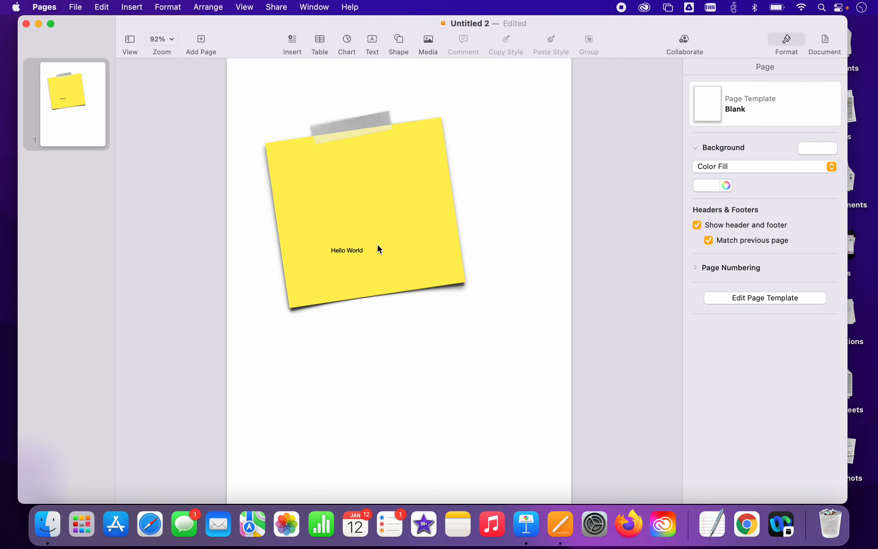
pyautogui.click(408, 214)
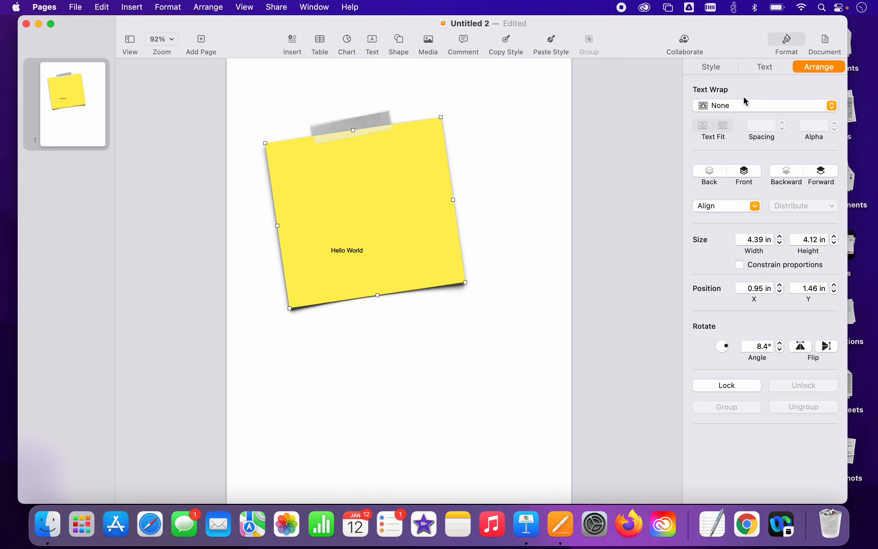
pyautogui.click(713, 67)
pyautogui.click(824, 68)
pyautogui.click(362, 254)
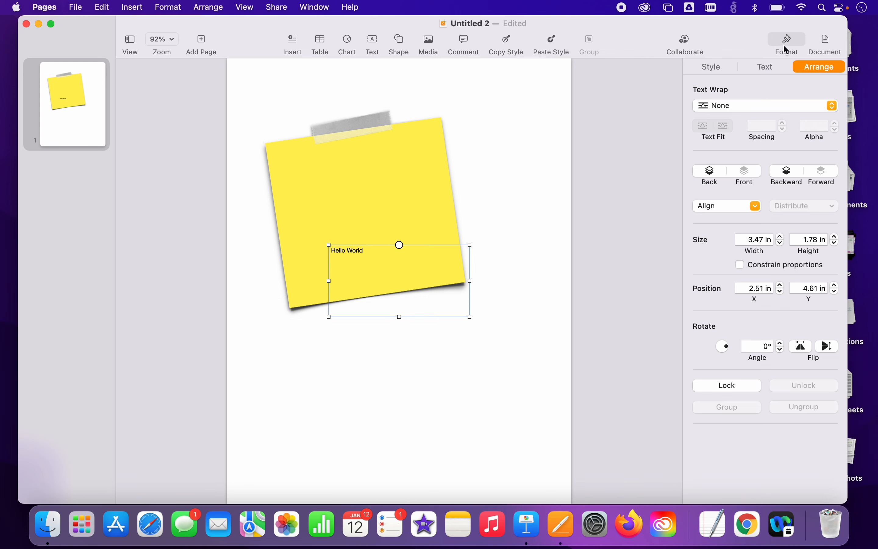
pyautogui.click(769, 67)
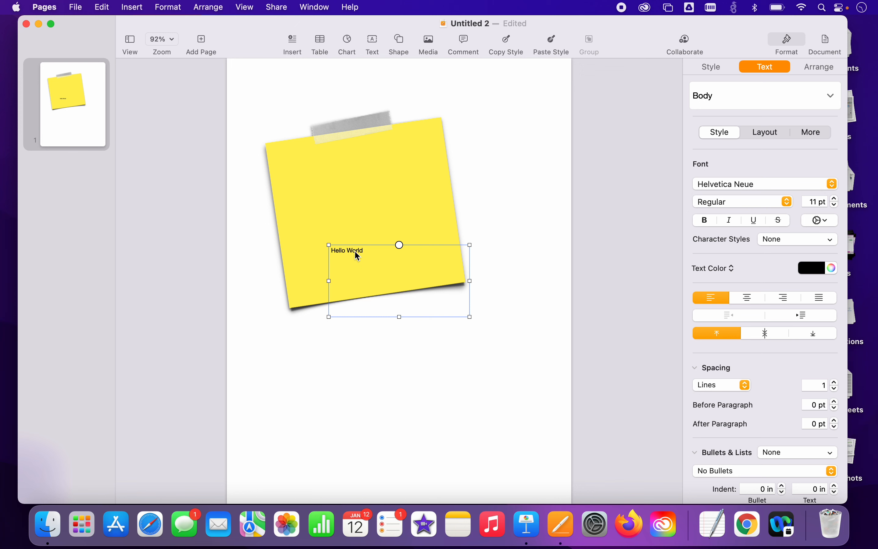
pyautogui.click(375, 228)
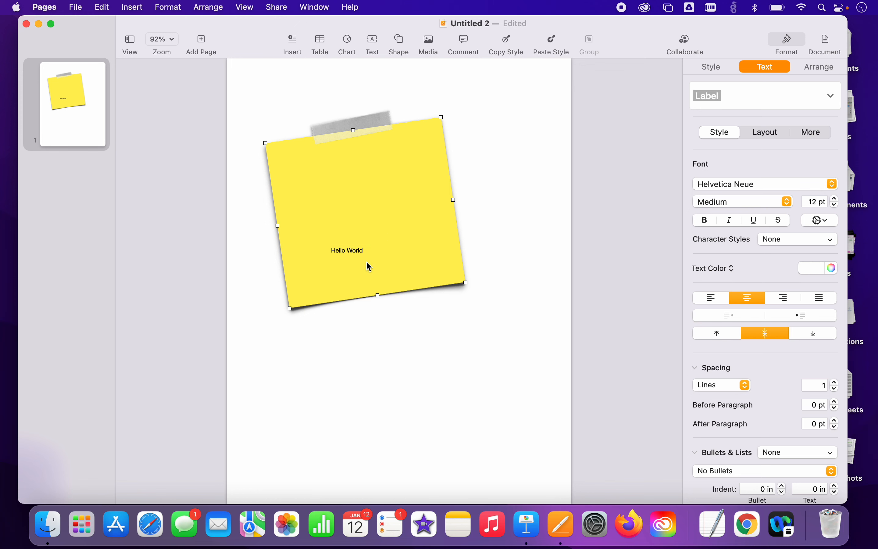
# - Select the "Hello World" text and look through its available typeface styles
pyautogui.click(358, 253)
pyautogui.click(355, 252)
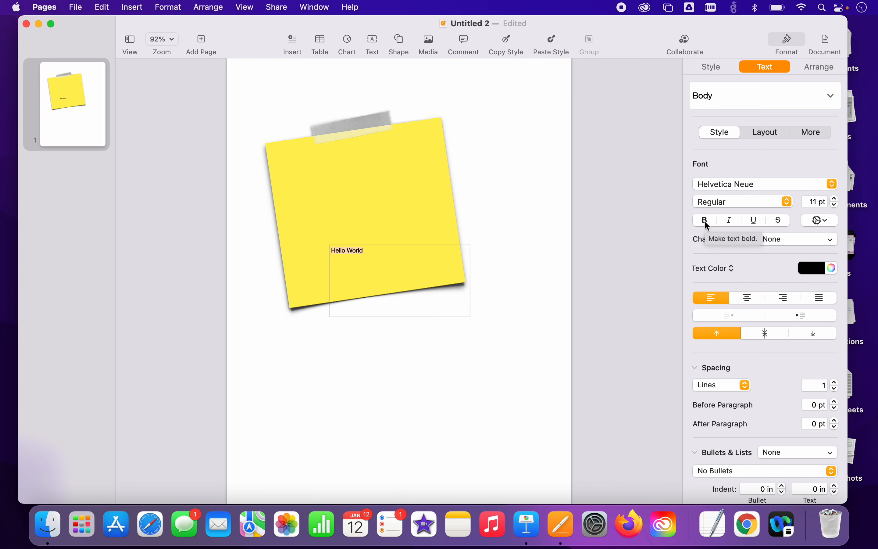
pyautogui.click(787, 202)
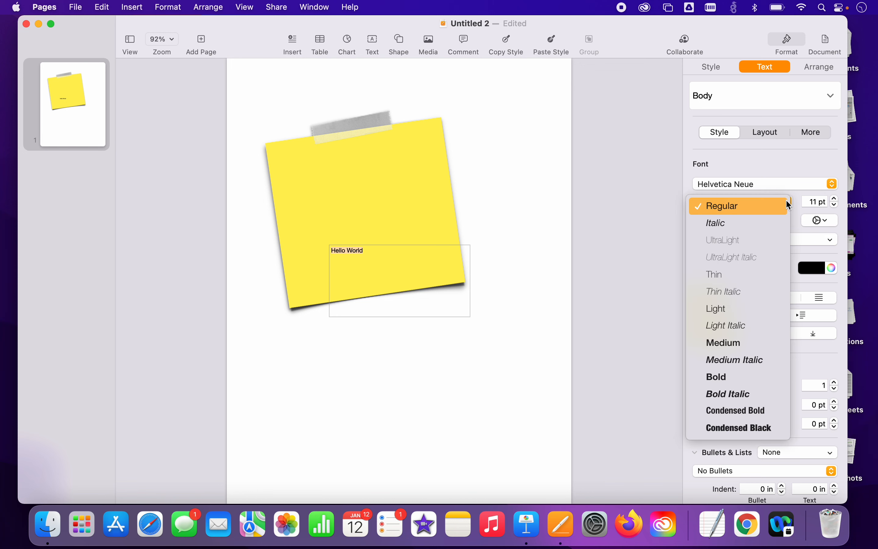
pyautogui.click(812, 200)
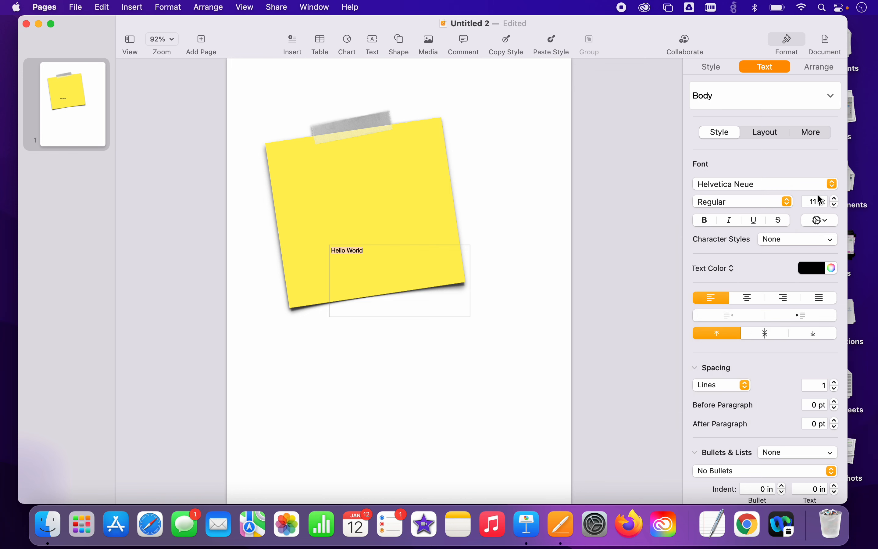
# - Increase the font size of the "Hello World" text stepwise to 17 pt
pyautogui.click(835, 200)
pyautogui.click(835, 200)
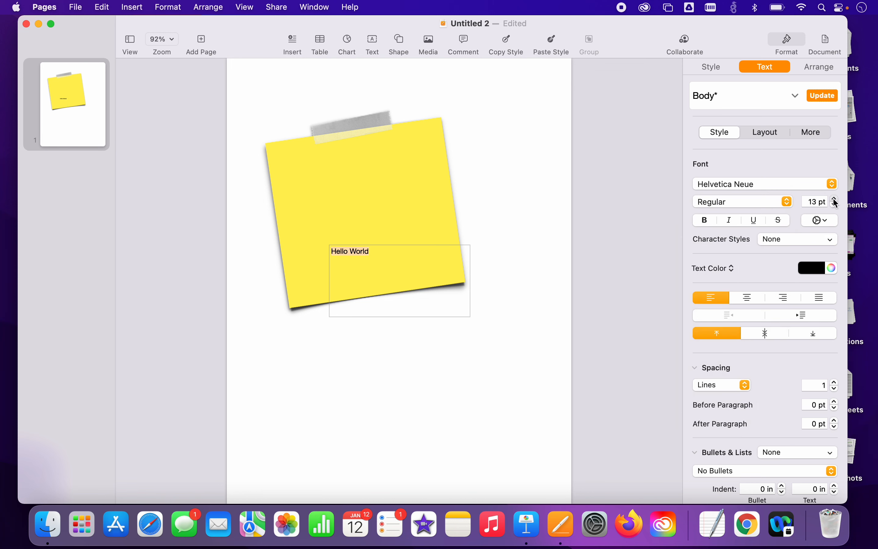
pyautogui.click(836, 200)
pyautogui.click(835, 200)
pyautogui.click(835, 199)
pyautogui.click(836, 200)
# - Try font sizes of 50 pt and 100 pt on the "Hello World" text
pyautogui.click(814, 202)
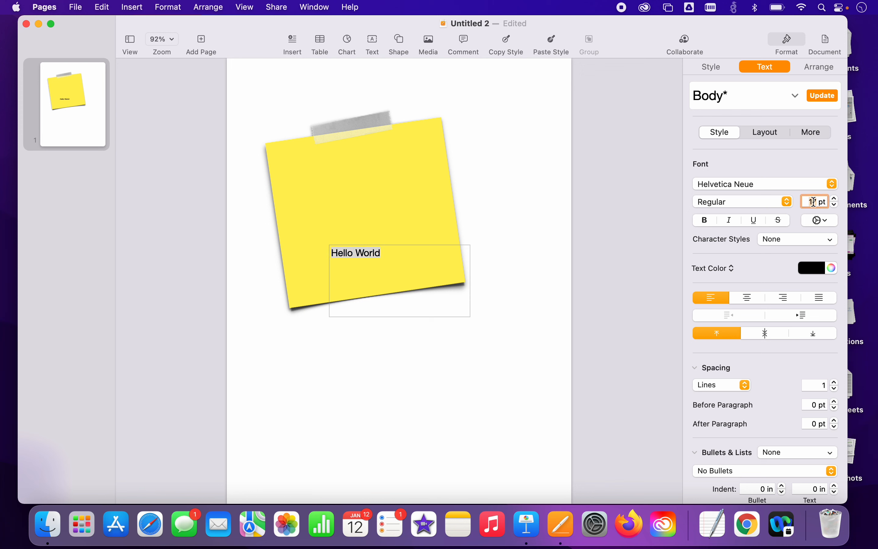
pyautogui.write('50')
pyautogui.press('Return')
pyautogui.doubleClick(811, 202)
pyautogui.write('100')
pyautogui.press('Return')
# - Set the "Hello World" text to 75 pt and enlarge its text box until both words fit
pyautogui.doubleClick(809, 199)
pyautogui.write('75')
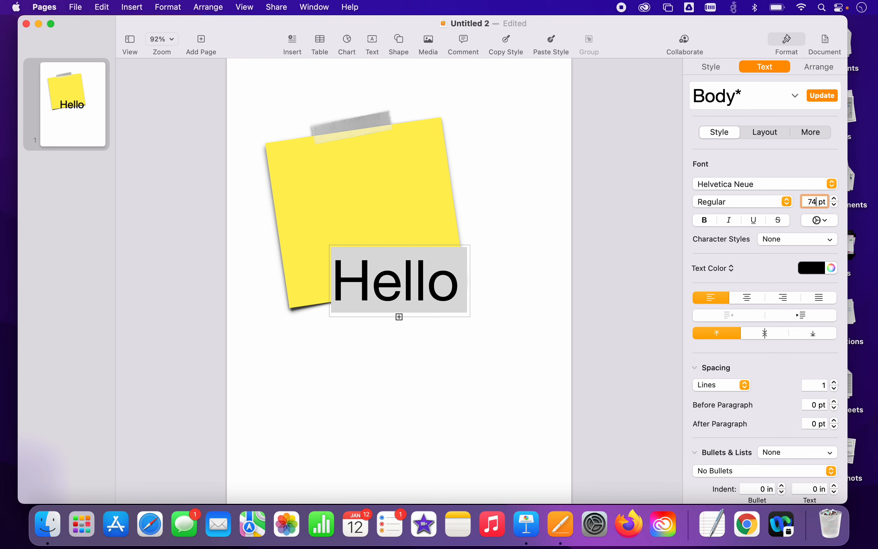
pyautogui.press('Return')
pyautogui.click(549, 311)
pyautogui.click(413, 272)
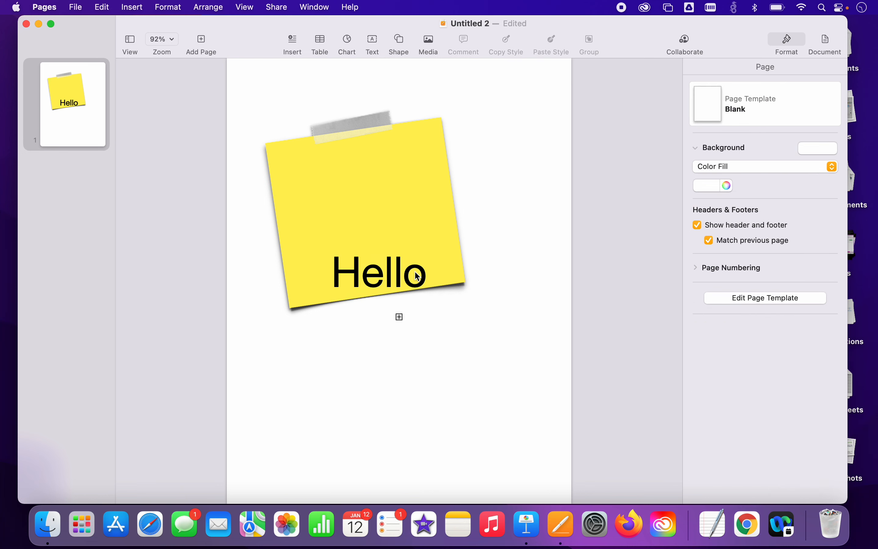
pyautogui.moveTo(471, 317); pyautogui.dragTo(537, 360)
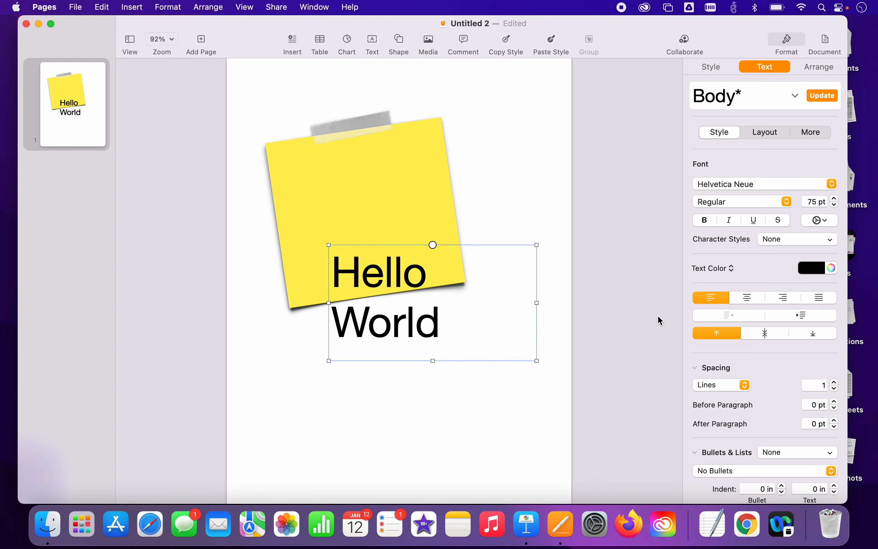
# - Try a gradient fill on the "Hello World" text, and switch it back to a plain text color
pyautogui.click(721, 270)
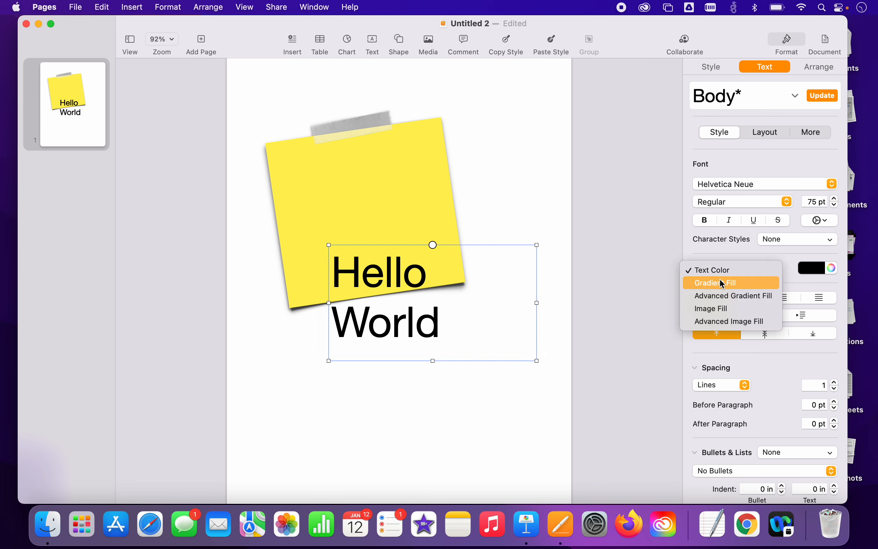
pyautogui.click(745, 285)
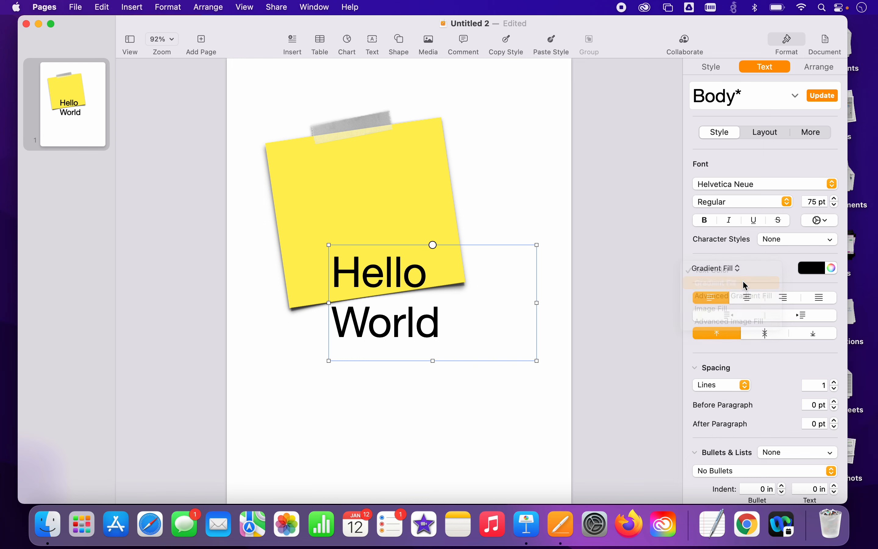
pyautogui.click(725, 272)
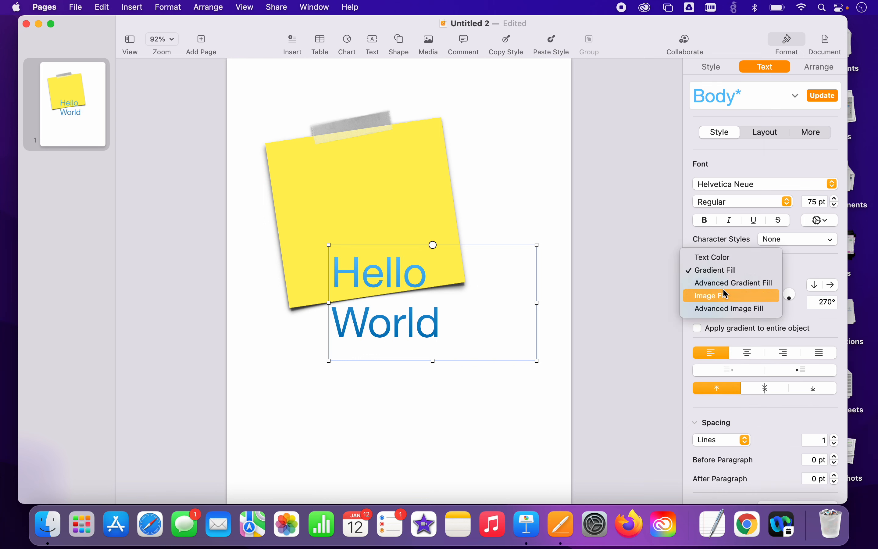
pyautogui.click(725, 258)
# - Examine the preset color swatches and the full color picker for the text, and close the picker
pyautogui.click(814, 268)
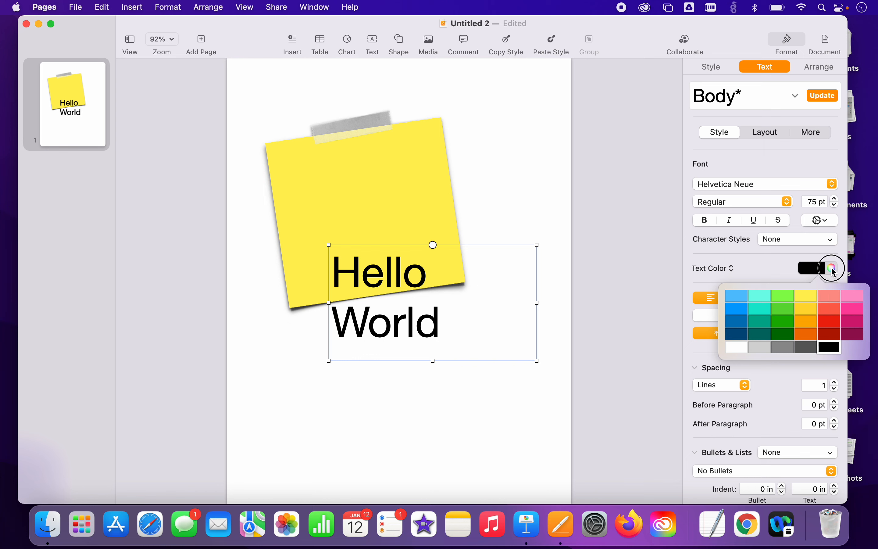
pyautogui.click(832, 269)
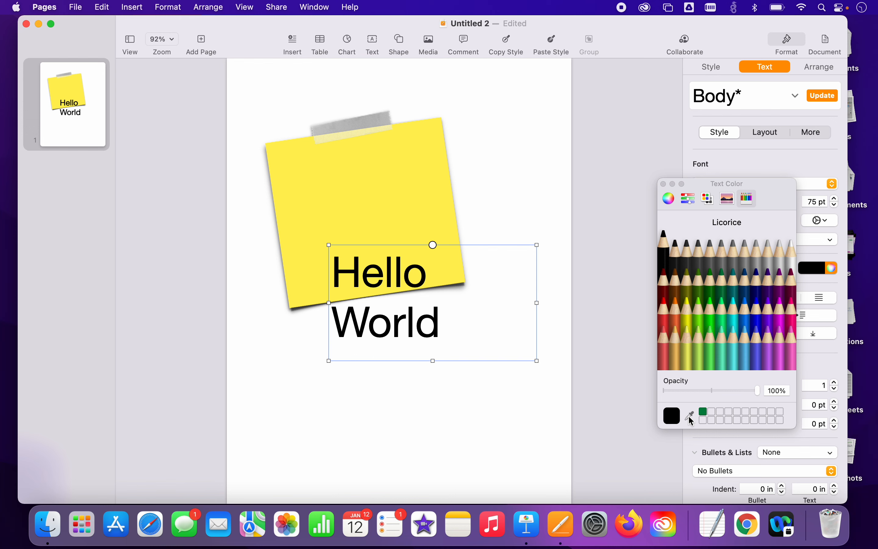
pyautogui.click(663, 184)
pyautogui.click(558, 246)
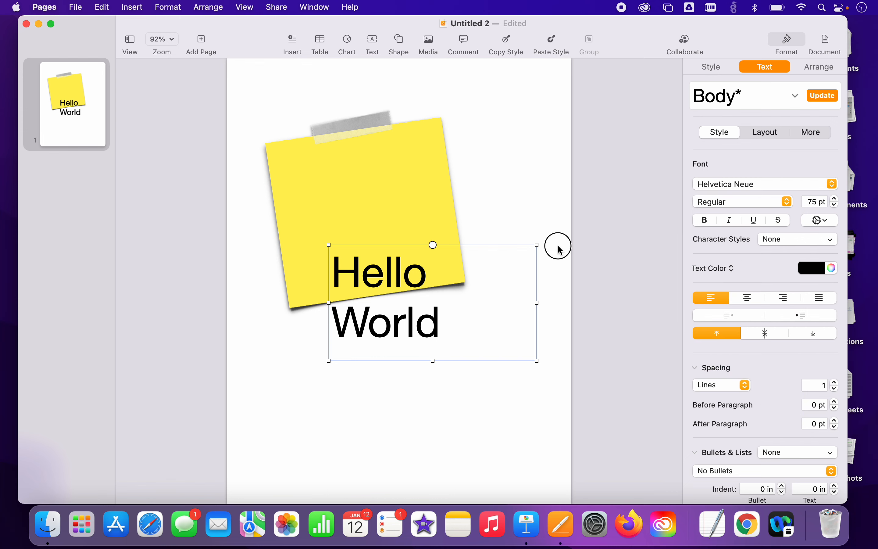
# - Select both words of "Hello World" and recolor them with the green sampled from an icon in the Dock
pyautogui.click(419, 319)
pyautogui.doubleClick(420, 320)
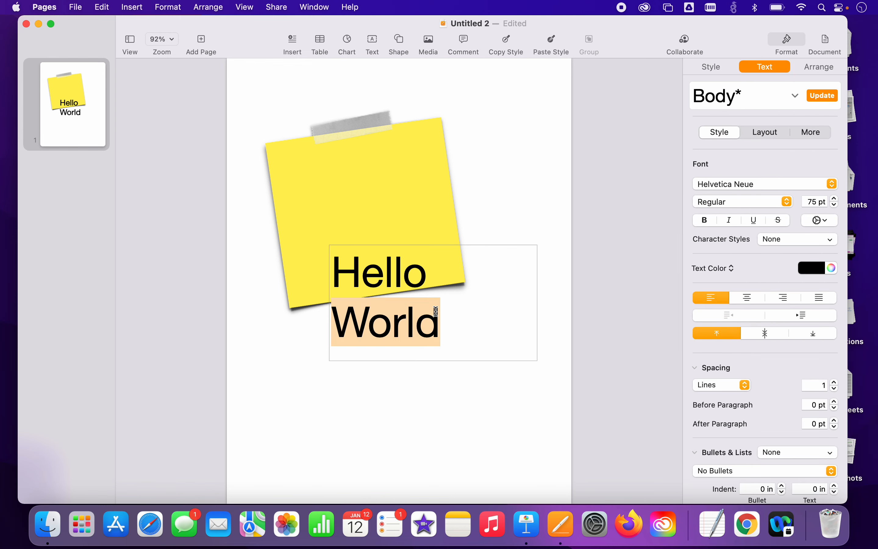
pyautogui.click(458, 341)
pyautogui.moveTo(459, 342); pyautogui.dragTo(323, 257)
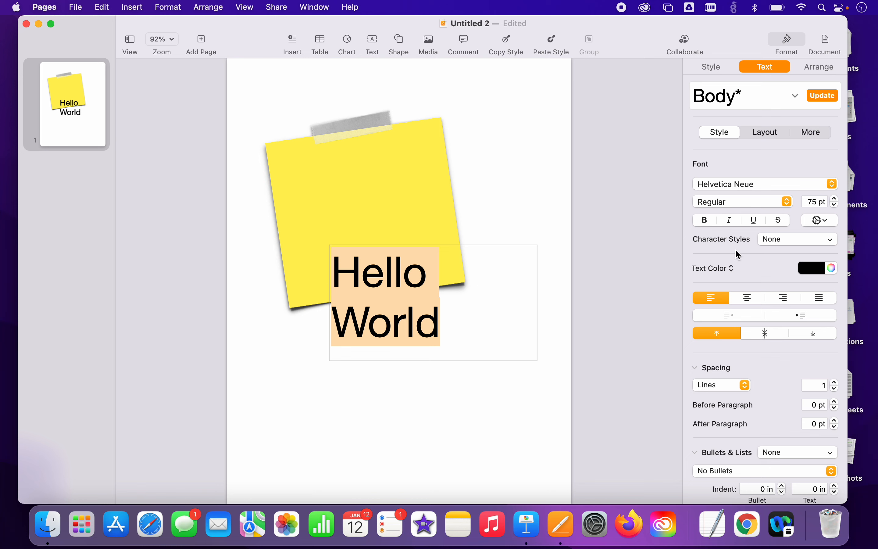
pyautogui.click(831, 268)
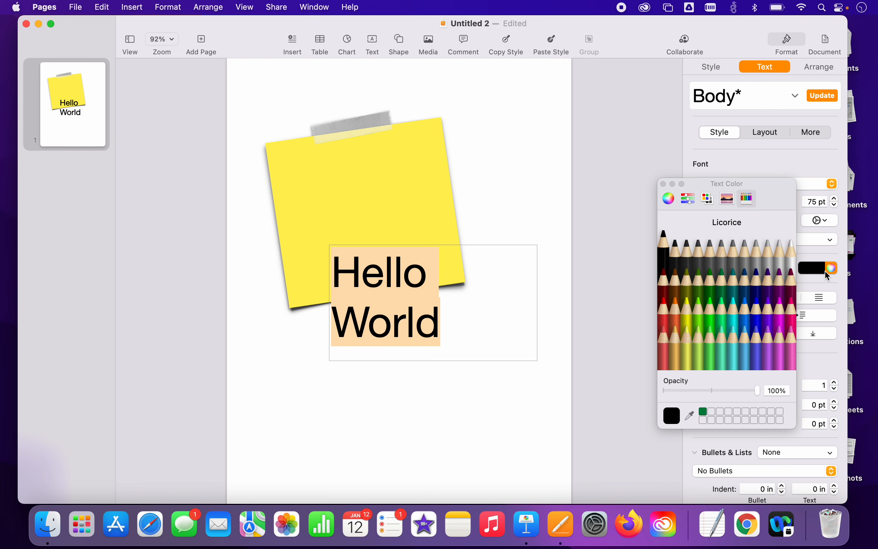
pyautogui.click(691, 417)
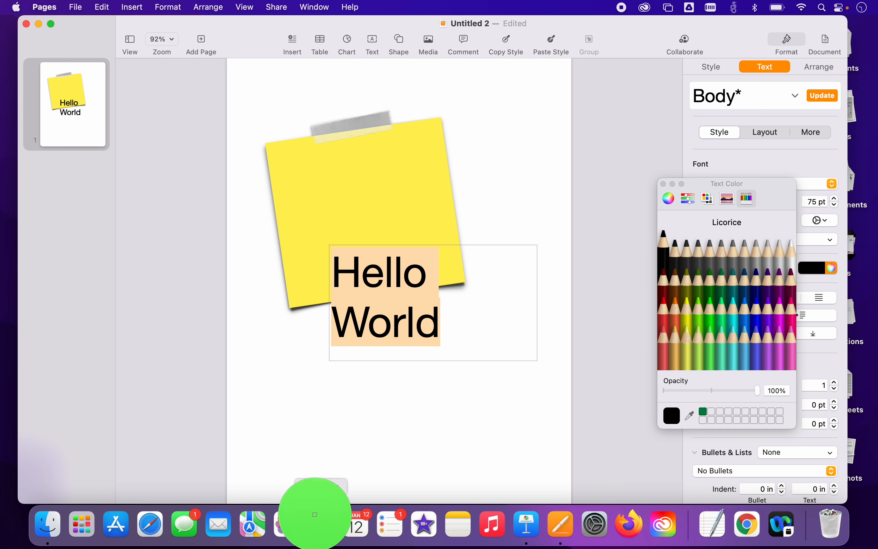
pyautogui.click(314, 514)
pyautogui.click(395, 462)
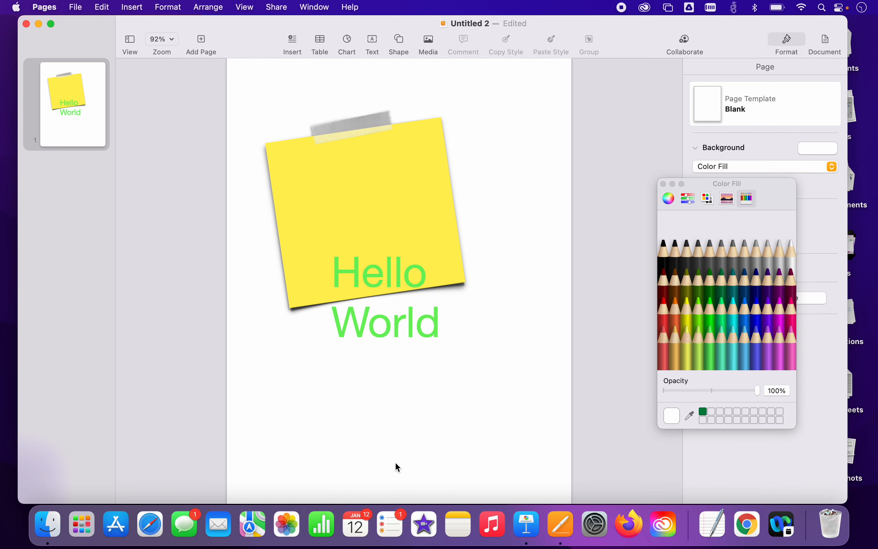
# - Move the text box below the sticky note, undo both the move and the green recoloring, and close the color picker
pyautogui.moveTo(403, 338); pyautogui.dragTo(350, 430)
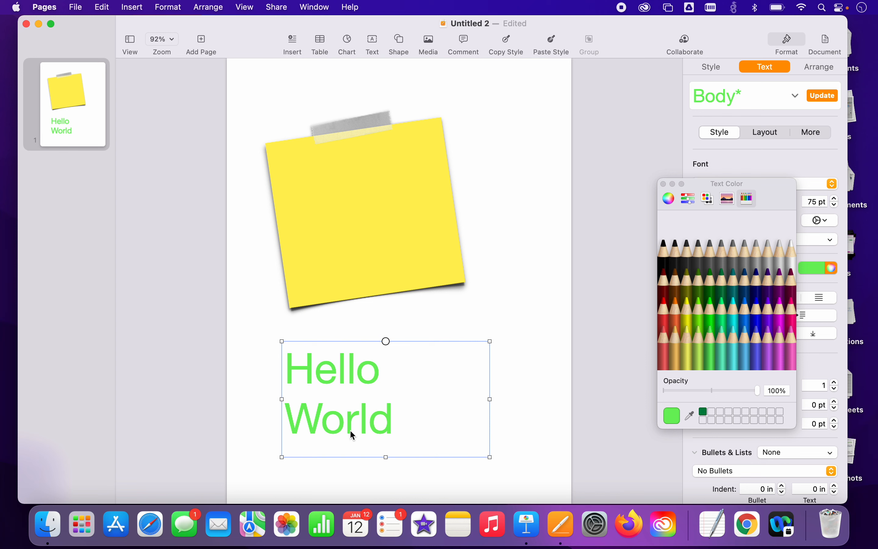
pyautogui.press('super+z')
pyautogui.press('super+z')
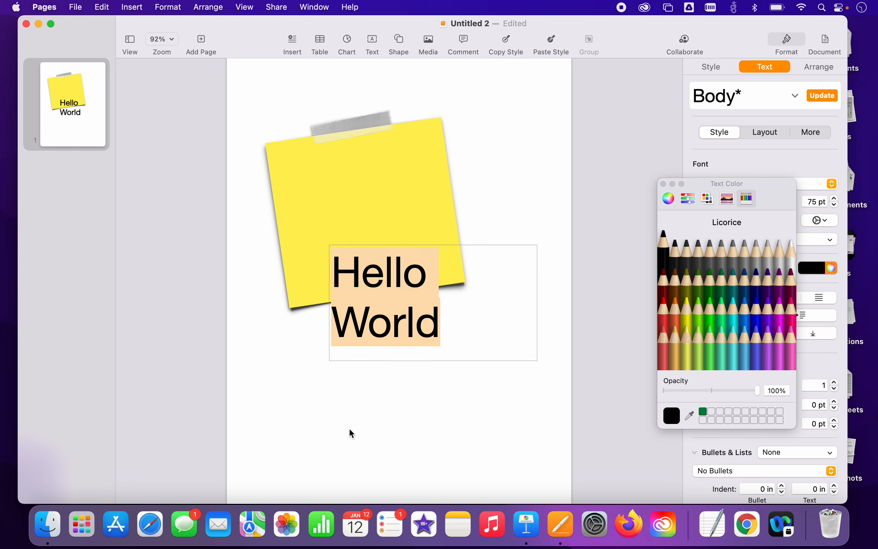
pyautogui.click(663, 184)
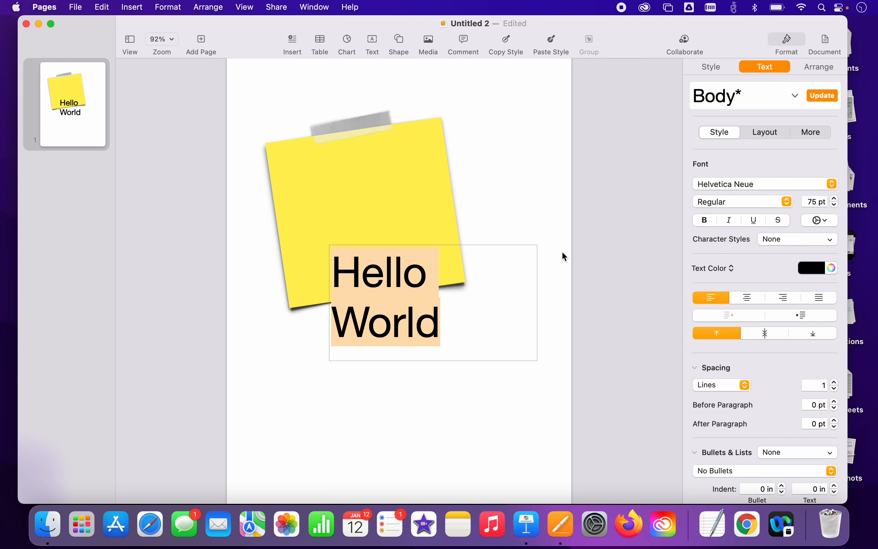
# - Try center and right alignment on the "Hello World" text, and return it to left alignment
pyautogui.click(755, 298)
pyautogui.click(784, 298)
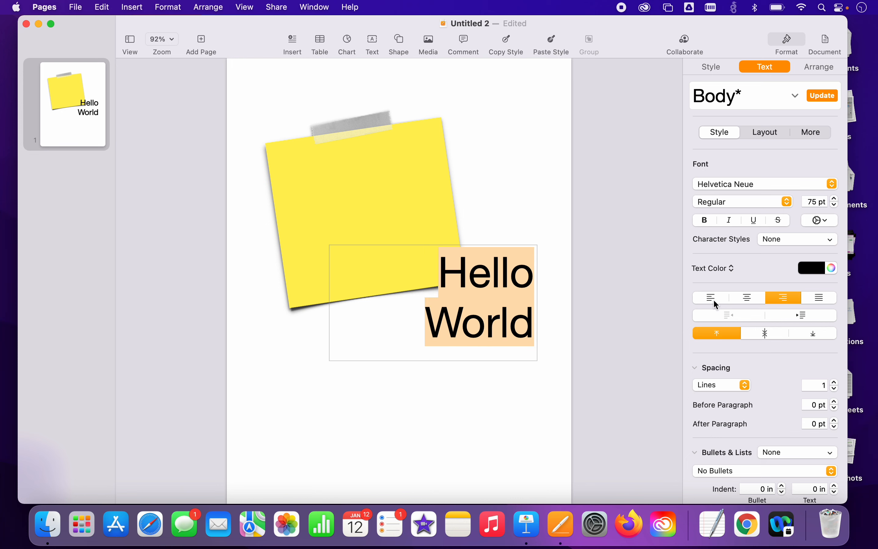
pyautogui.click(712, 299)
pyautogui.click(754, 298)
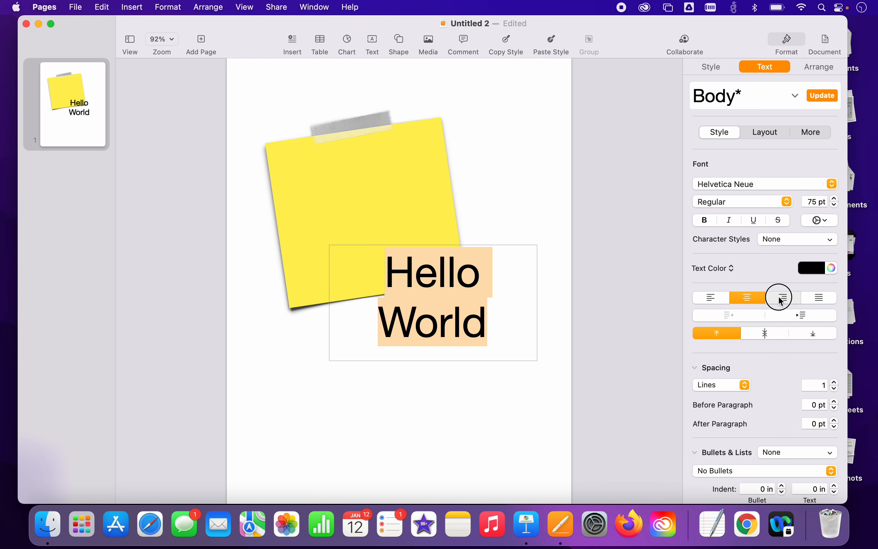
pyautogui.click(779, 296)
pyautogui.click(711, 299)
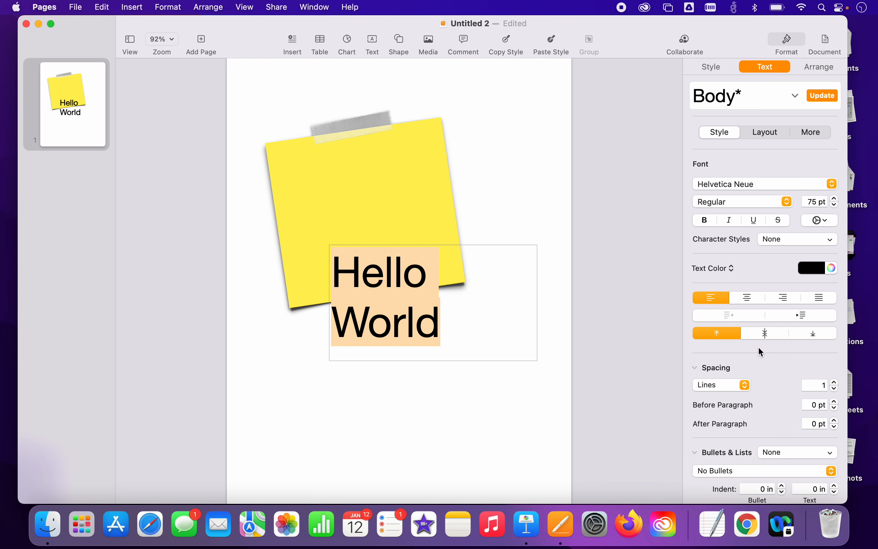
# - Examine the spacing and bullet list options for the "Hello World" text
pyautogui.scroll(-2, 762, 349)
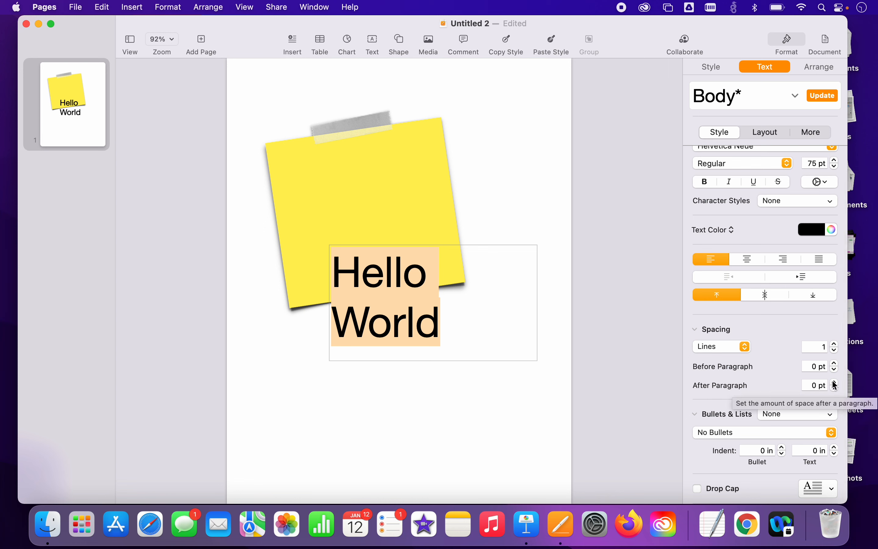
pyautogui.click(706, 431)
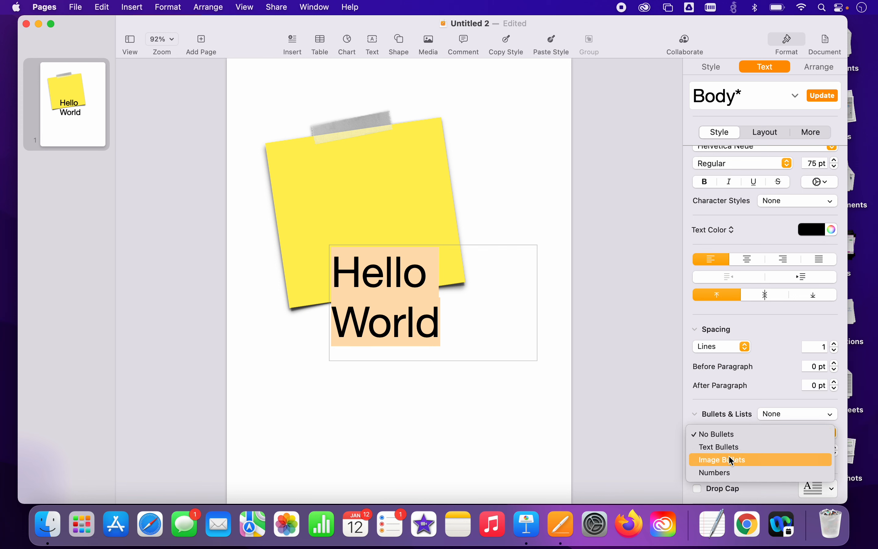
pyautogui.click(684, 456)
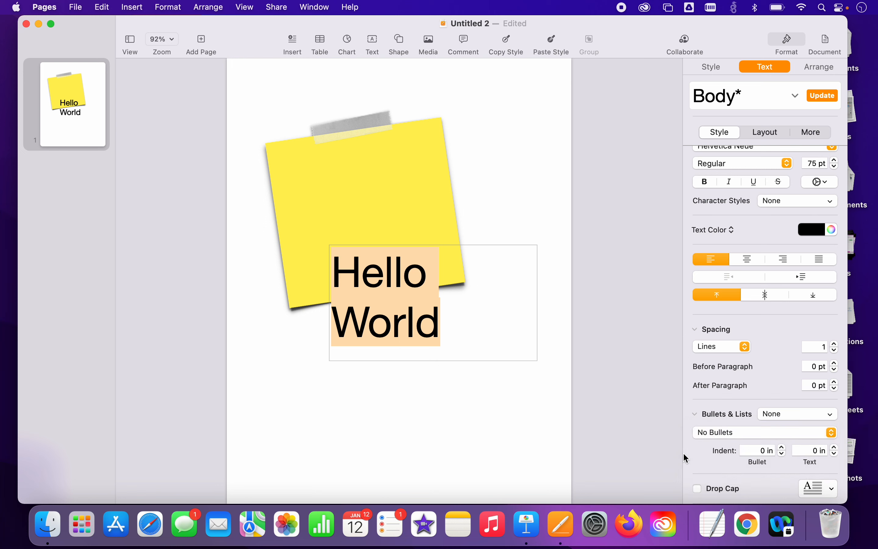
# - Move the "Hello World" text box up so both words sit on the yellow sticky note
pyautogui.click(483, 381)
pyautogui.moveTo(417, 334); pyautogui.dragTo(395, 242)
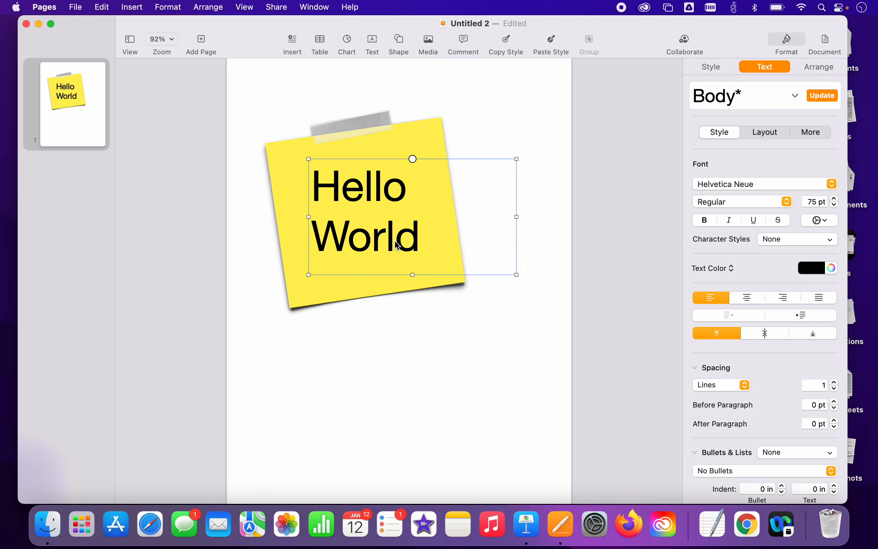
pyautogui.click(426, 358)
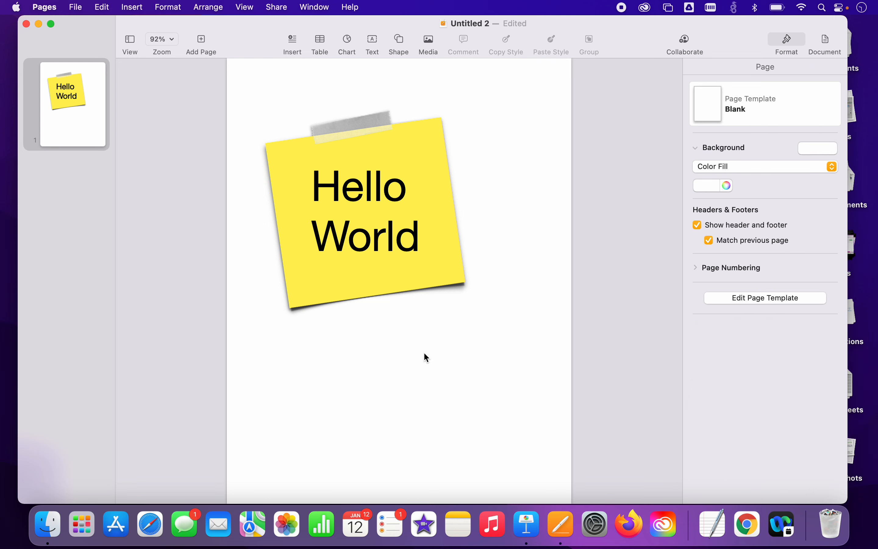
# - Insert a square callout shape below the sticky note, resize it into a wide rectangle and aim its pointer downward
pyautogui.click(399, 42)
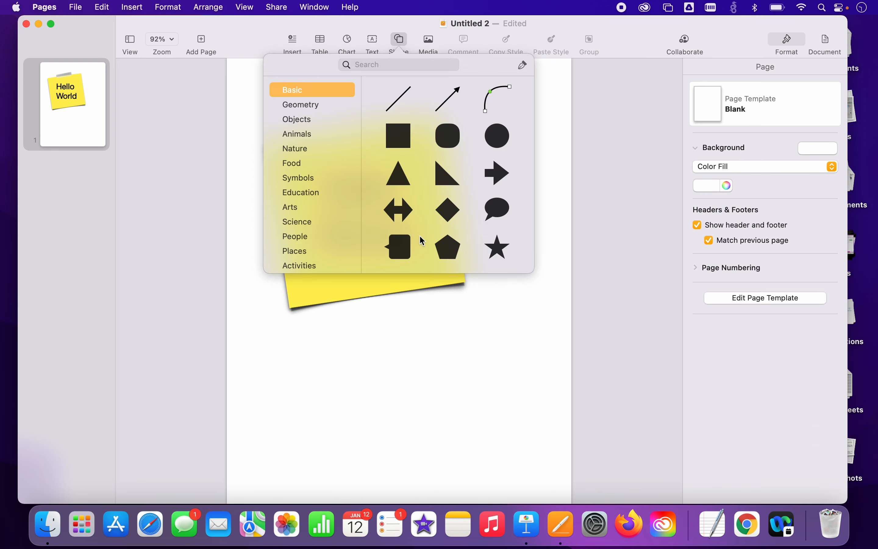
pyautogui.click(406, 248)
pyautogui.moveTo(406, 248); pyautogui.dragTo(352, 336)
pyautogui.moveTo(541, 401); pyautogui.dragTo(535, 407)
pyautogui.moveTo(352, 348); pyautogui.dragTo(352, 355)
pyautogui.moveTo(281, 364); pyautogui.dragTo(414, 423)
# - Enter the text "Hello" inside the black callout shape
pyautogui.doubleClick(413, 380)
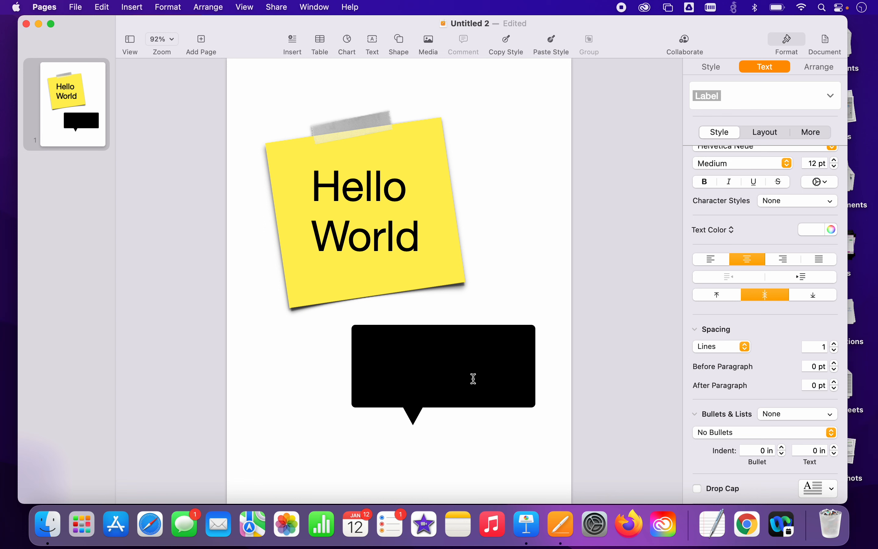
pyautogui.write('Hello')
pyautogui.click(505, 415)
pyautogui.click(449, 368)
pyautogui.doubleClick(448, 367)
pyautogui.write('test')
pyautogui.press('BackSpace')
pyautogui.press('BackSpace')
pyautogui.press('BackSpace')
pyautogui.press('BackSpace')
pyautogui.write('Hello')
# - Set the font size of the callout's "Hello" text to 50 pt
pyautogui.doubleClick(441, 369)
pyautogui.scroll(2, 788, 217)
pyautogui.click(815, 177)
pyautogui.write('50')
pyautogui.press('Return')
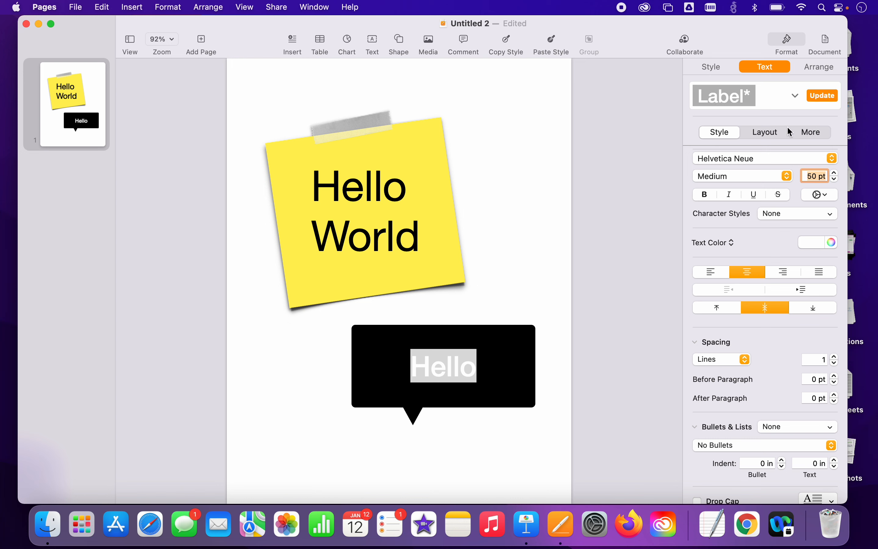
# - Move the black callout slightly lower on the page
pyautogui.click(456, 462)
pyautogui.click(477, 406)
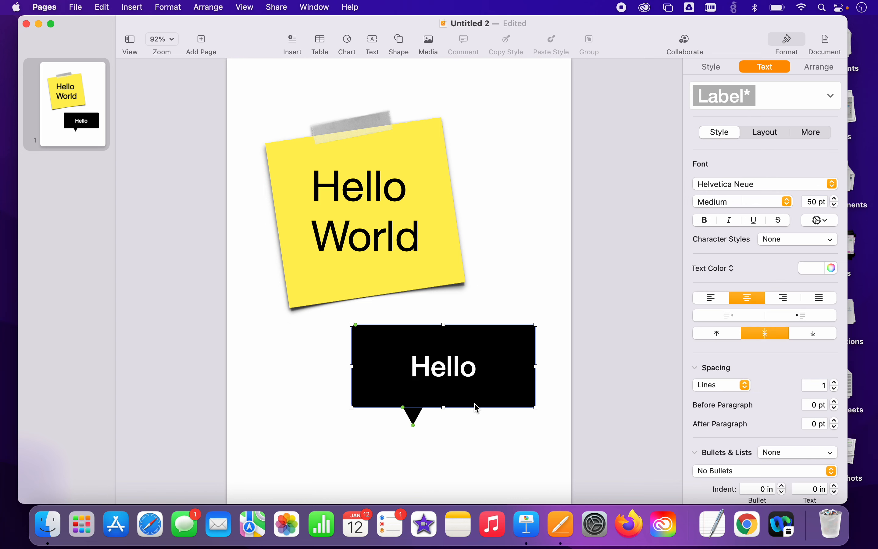
pyautogui.moveTo(476, 407)
pyautogui.mouseDown()
pyautogui.moveTo(385, 406)
pyautogui.moveTo(426, 465)
pyautogui.moveTo(413, 425)
pyautogui.moveTo(497, 466)
pyautogui.moveTo(412, 422)
pyautogui.moveTo(485, 424)
pyautogui.mouseUp()
# - Select the sticky note and its "Hello World" text together and move them toward the page's upper left corner
pyautogui.click(399, 250)
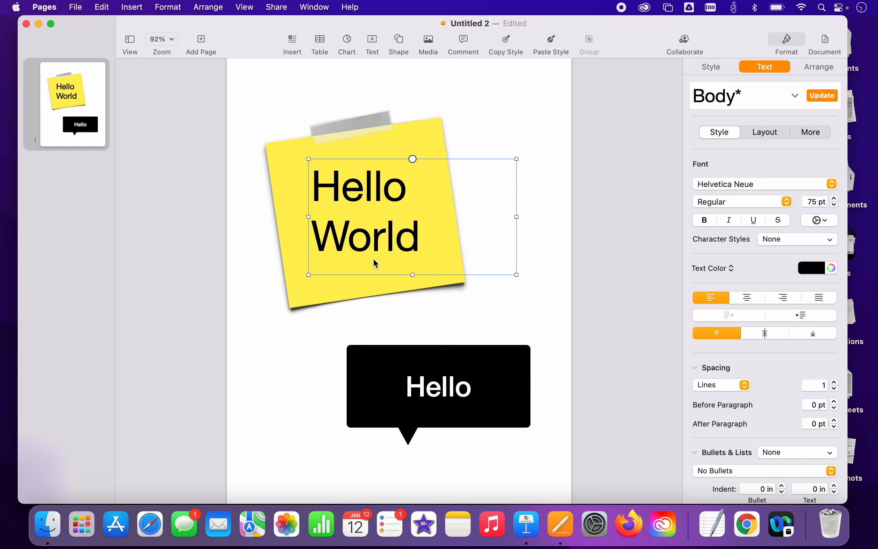
pyautogui.keyDown('shift'); pyautogui.click(316, 294); pyautogui.keyUp('shift')
pyautogui.click(500, 297)
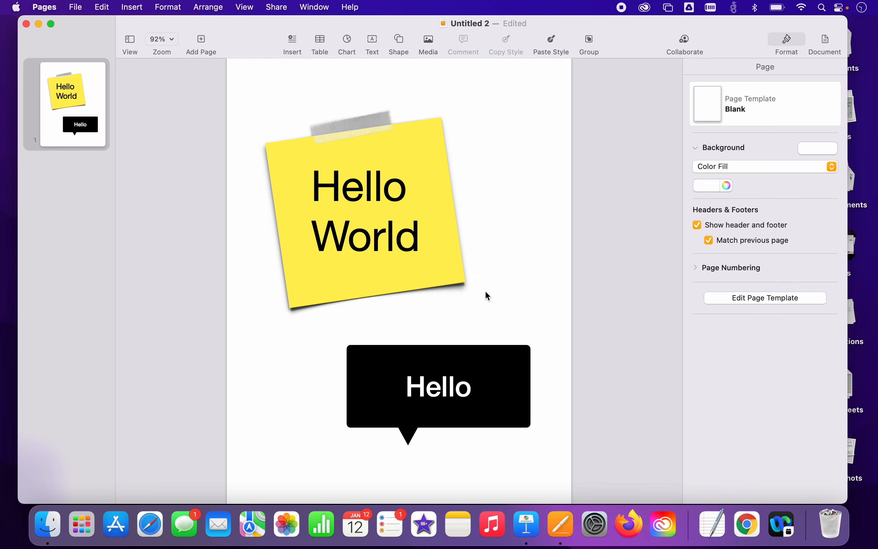
pyautogui.moveTo(522, 304); pyautogui.dragTo(257, 113)
pyautogui.click(277, 305)
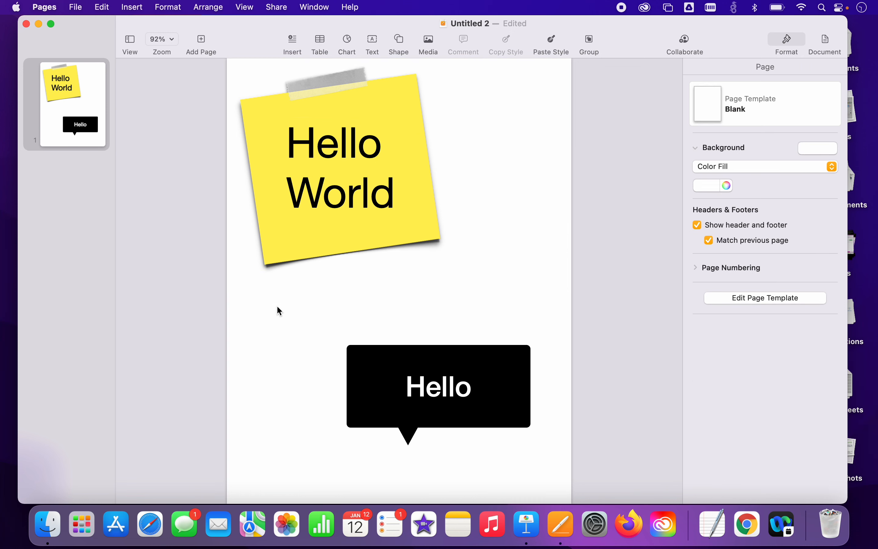
# - Move the callout slightly up and to the right, and change its "Hello" text to the "a Attack Graffiti" font
pyautogui.moveTo(485, 406); pyautogui.dragTo(507, 365)
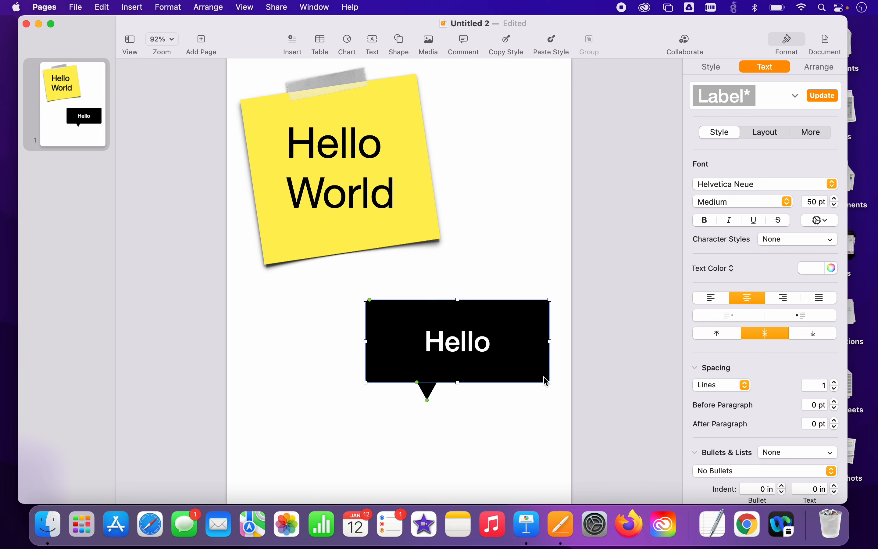
pyautogui.click(540, 438)
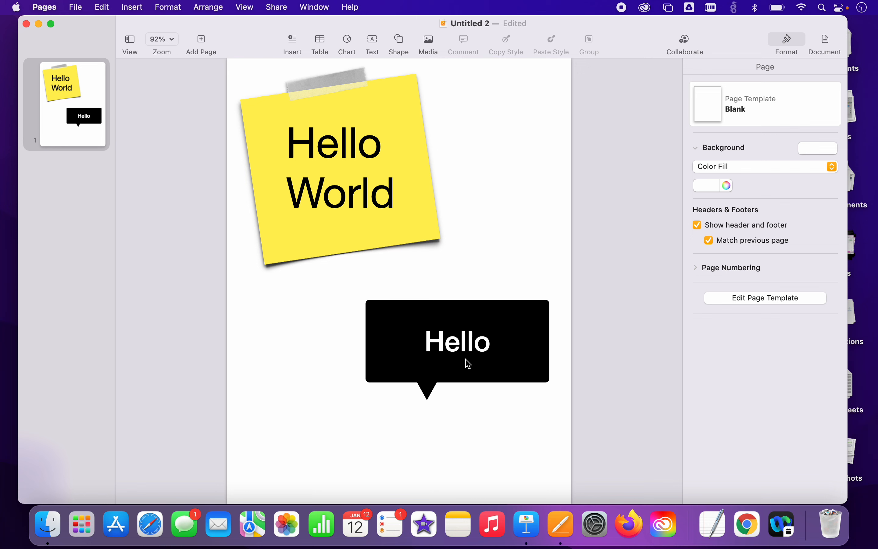
pyautogui.click(447, 335)
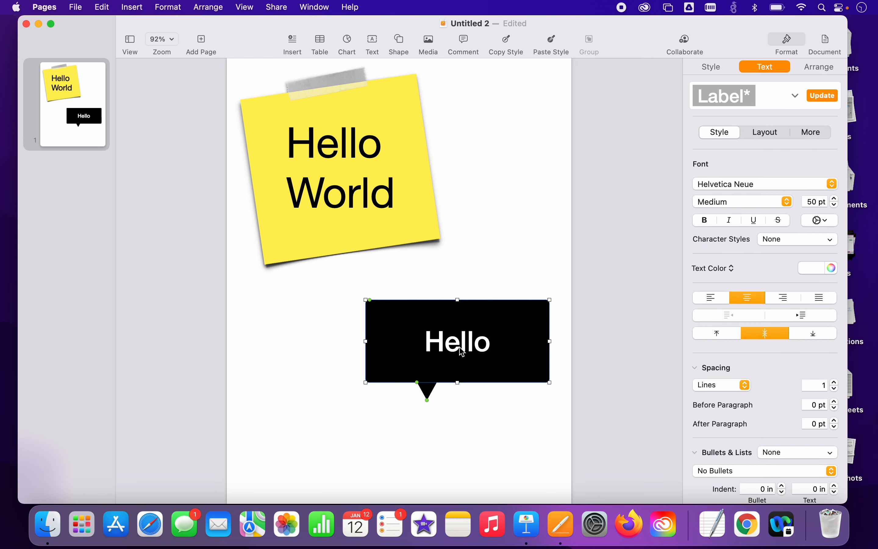
pyautogui.doubleClick(459, 347)
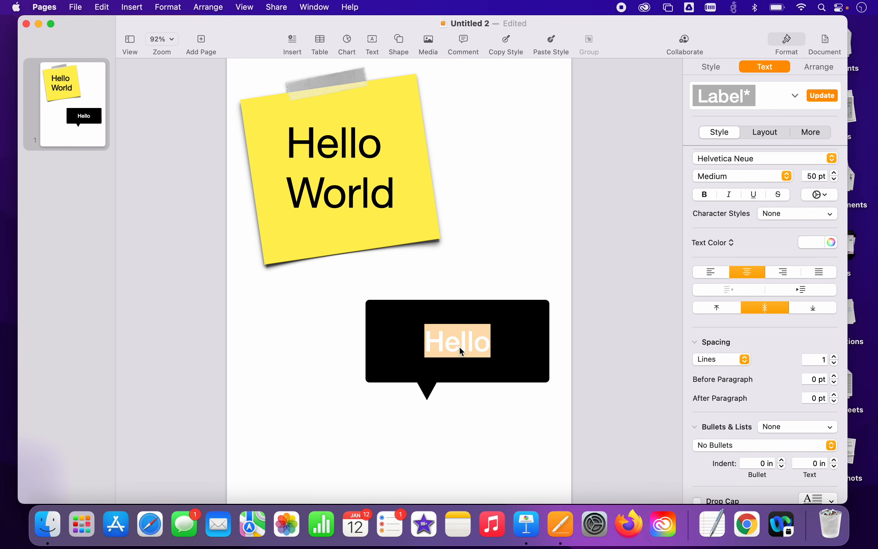
pyautogui.click(704, 164)
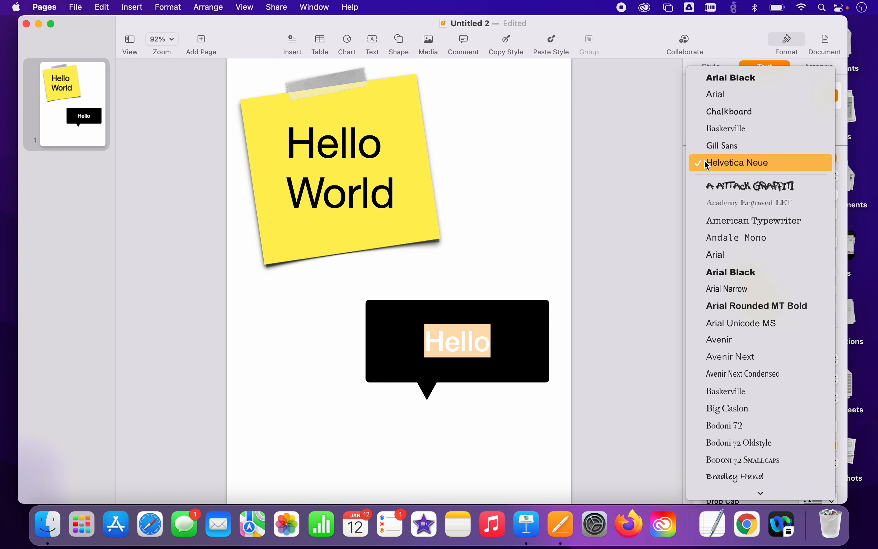
pyautogui.click(720, 186)
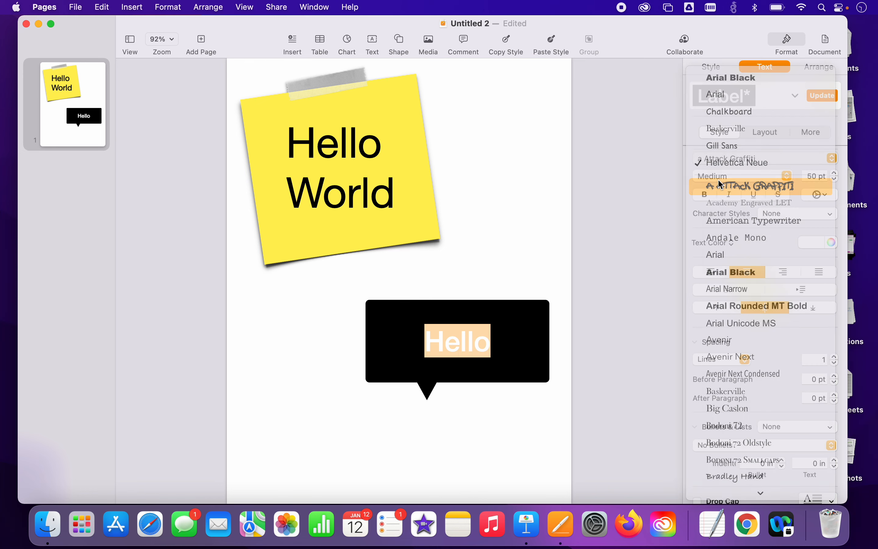
pyautogui.click(582, 339)
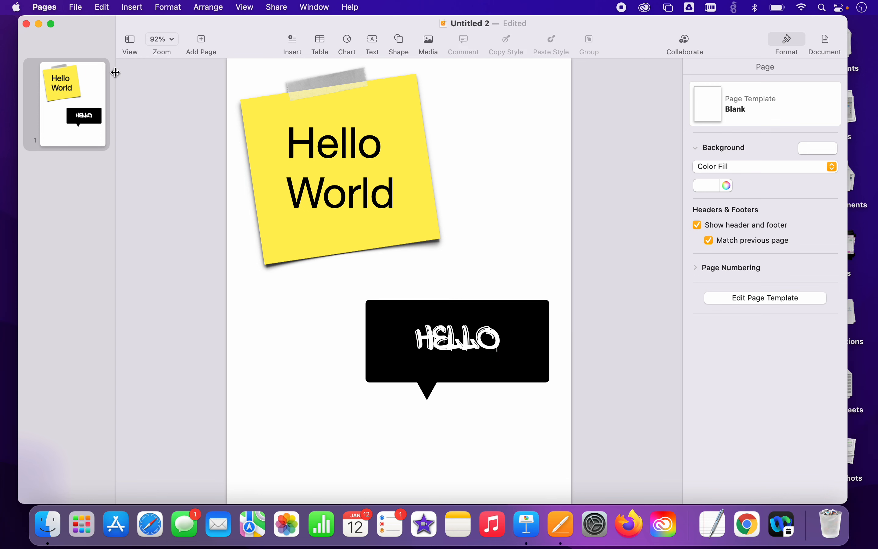
# - Examine the file formats available for exporting the document with the graffiti-font text
pyautogui.click(76, 8)
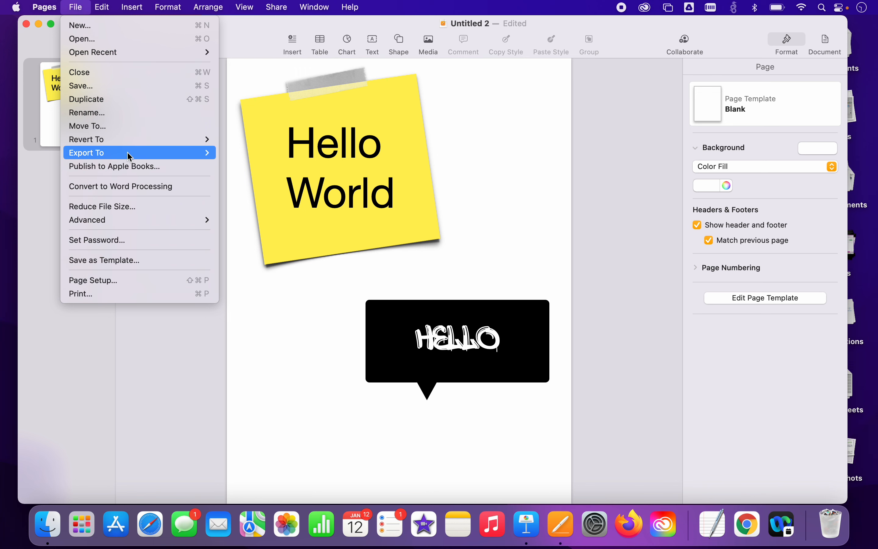
pyautogui.moveTo(180, 160)
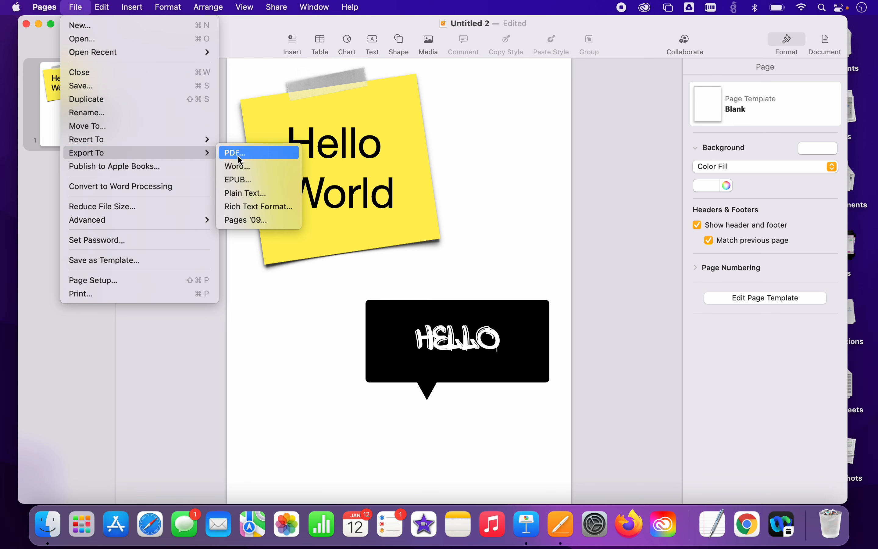
pyautogui.click(275, 359)
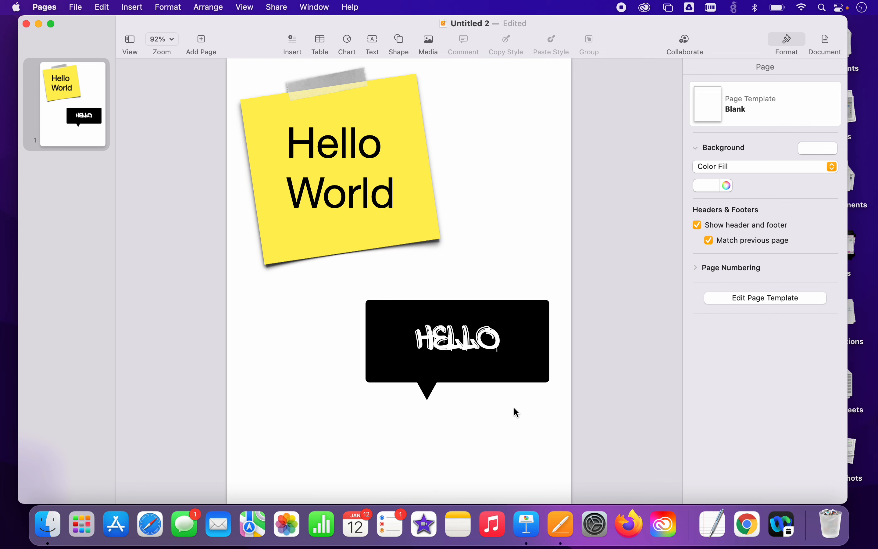
pyautogui.click(487, 335)
pyautogui.doubleClick(486, 335)
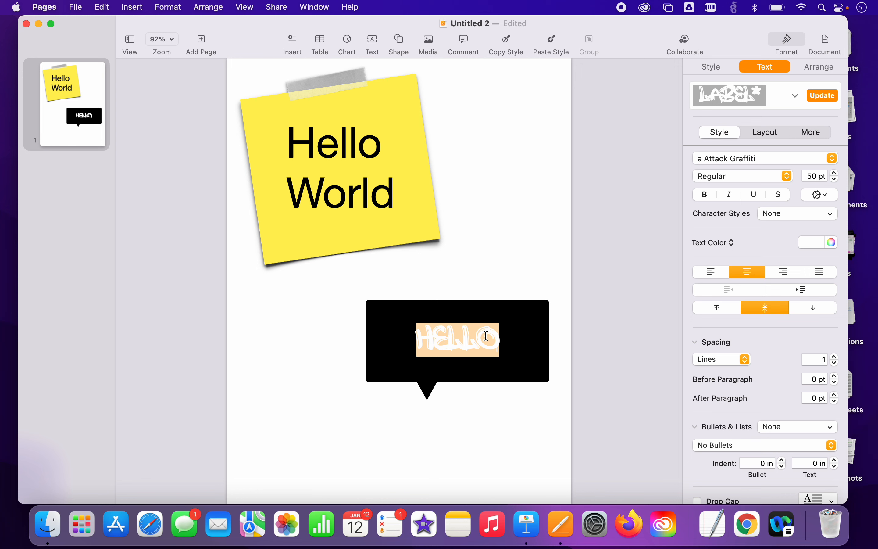
pyautogui.click(76, 7)
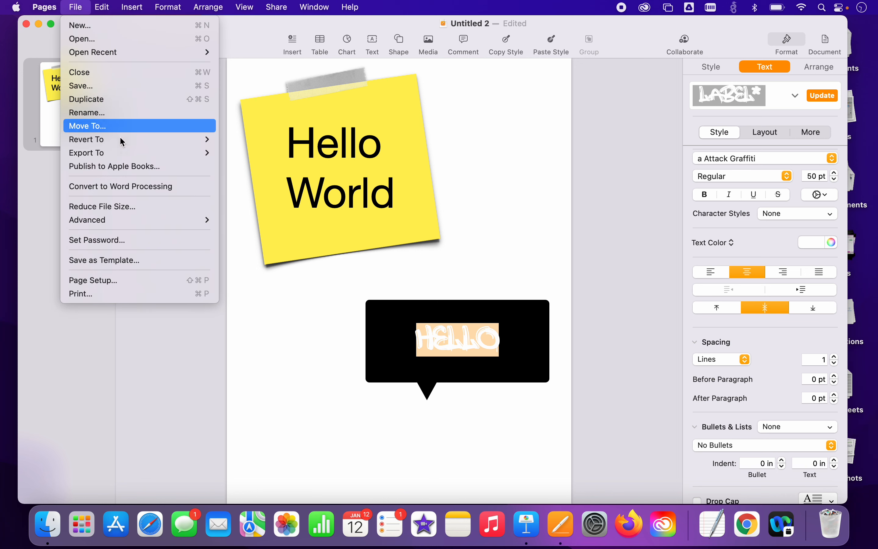
pyautogui.moveTo(125, 154)
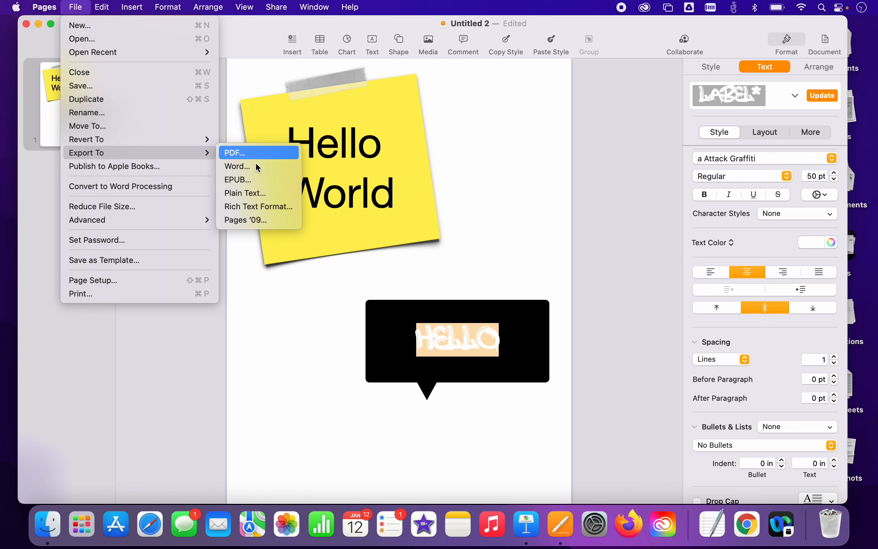
pyautogui.click(277, 321)
pyautogui.click(294, 336)
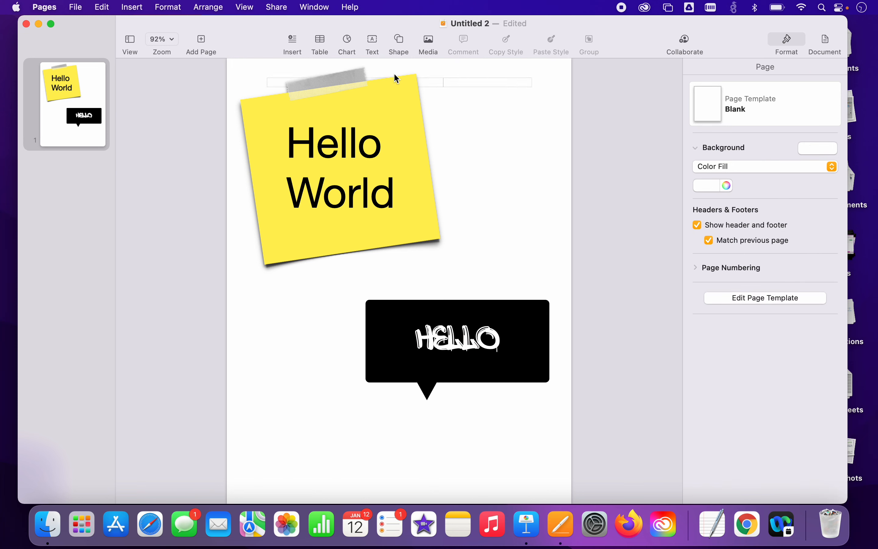
# - Add a text box below the sticky note and enter a first name in it
pyautogui.click(372, 43)
pyautogui.moveTo(366, 266); pyautogui.dragTo(308, 328)
pyautogui.click(308, 318)
pyautogui.write('Tammy')
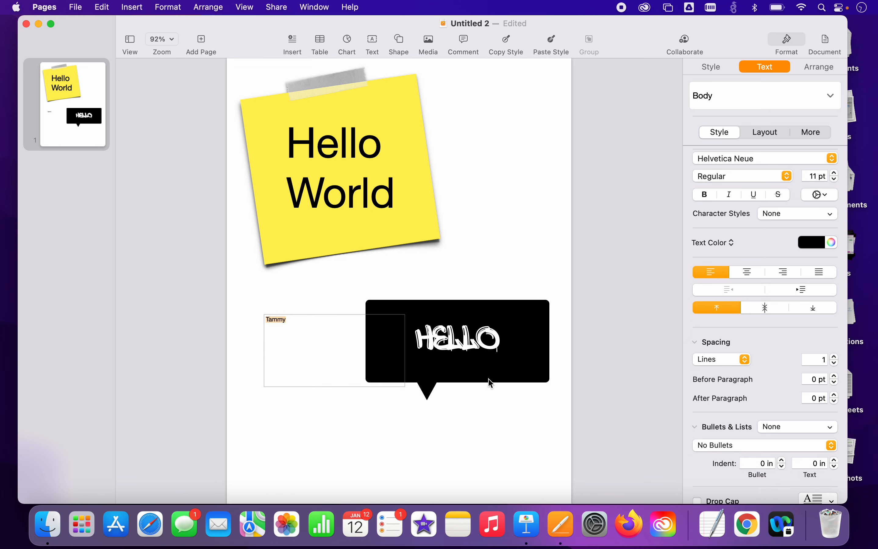
pyautogui.click(522, 412)
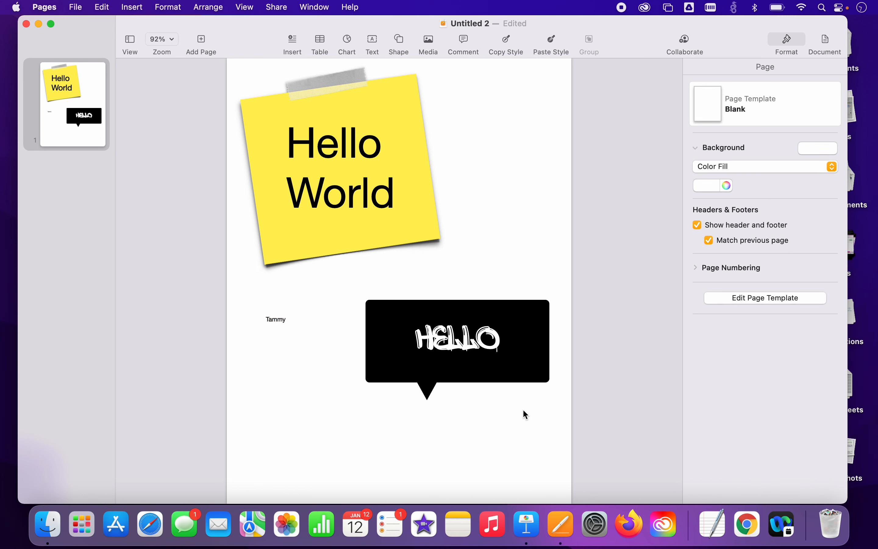
# - Delete the black callout shape from the page
pyautogui.click(482, 326)
pyautogui.press('Delete')
# - Apply the Title paragraph style to the text box containing the first name
pyautogui.click(275, 317)
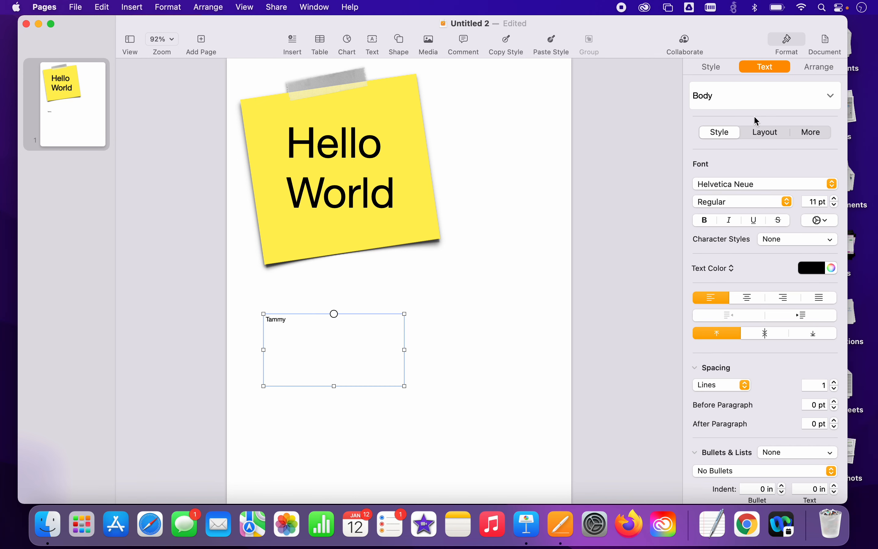
pyautogui.click(754, 103)
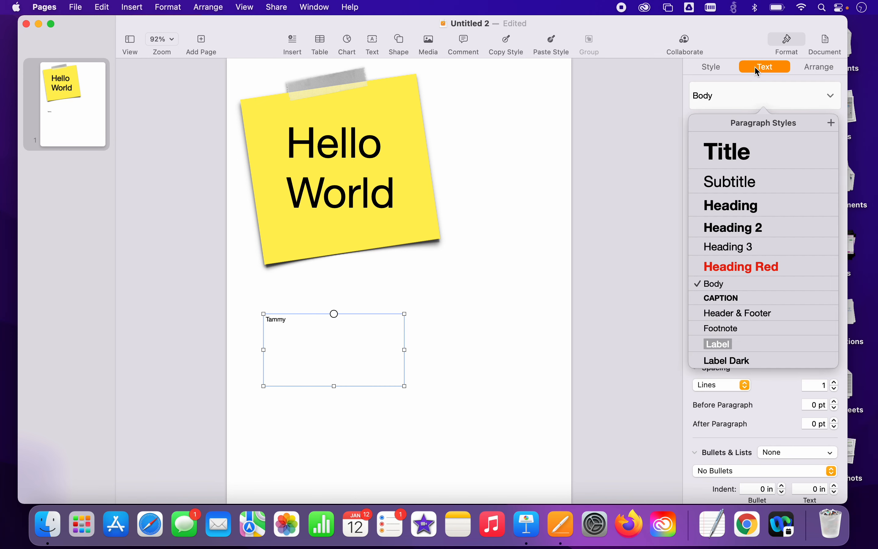
pyautogui.click(745, 161)
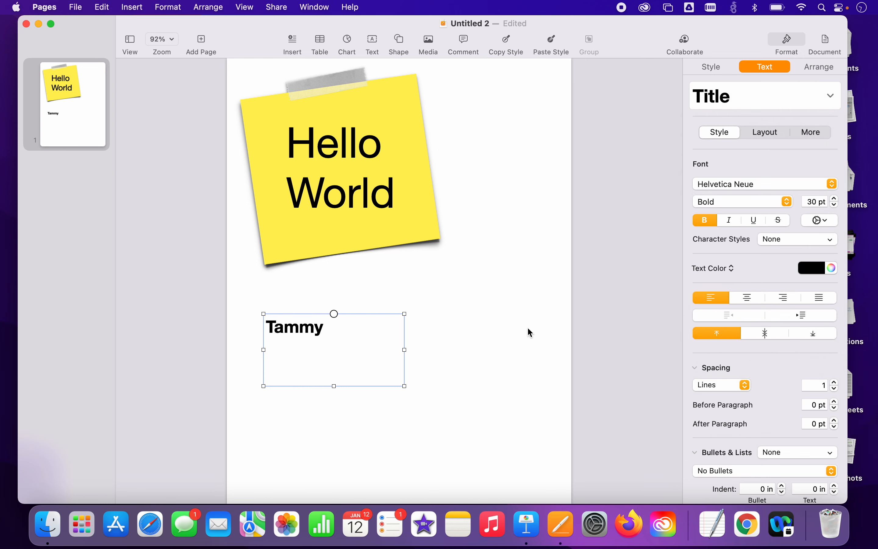
# - Set the name text's font size to 100 pt and enlarge its text box to fit the whole name
pyautogui.doubleClick(816, 202)
pyautogui.write('100')
pyautogui.press('Return')
pyautogui.click(474, 411)
pyautogui.click(361, 370)
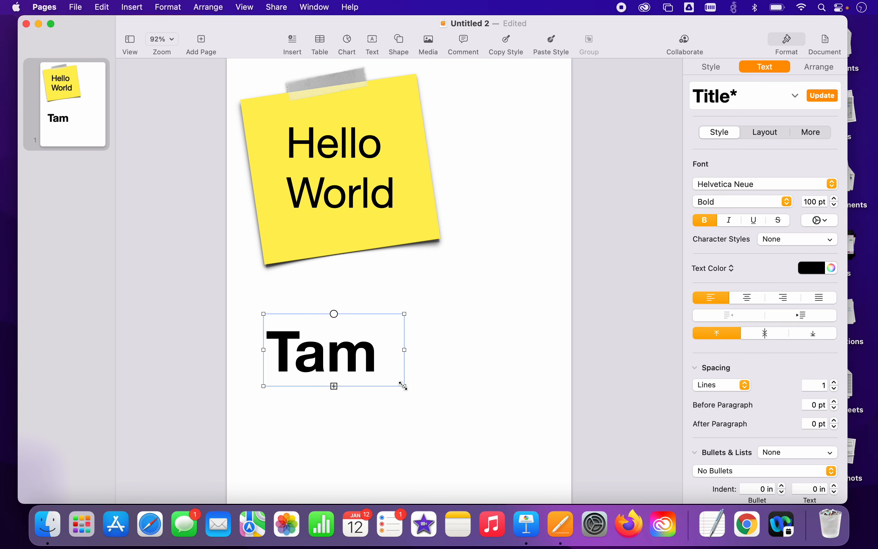
pyautogui.moveTo(404, 386); pyautogui.dragTo(515, 397)
pyautogui.click(508, 399)
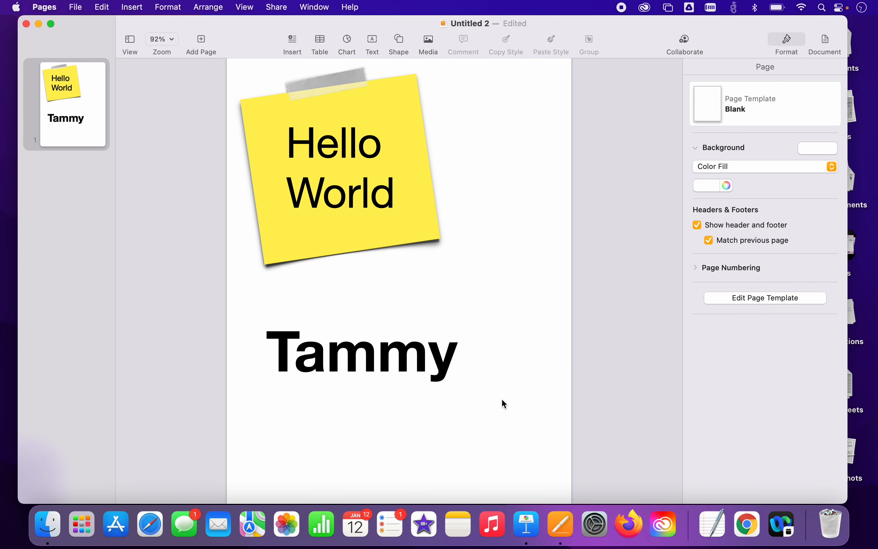
# - Look through the character styles available for the name text box below the sticky note
pyautogui.click(417, 370)
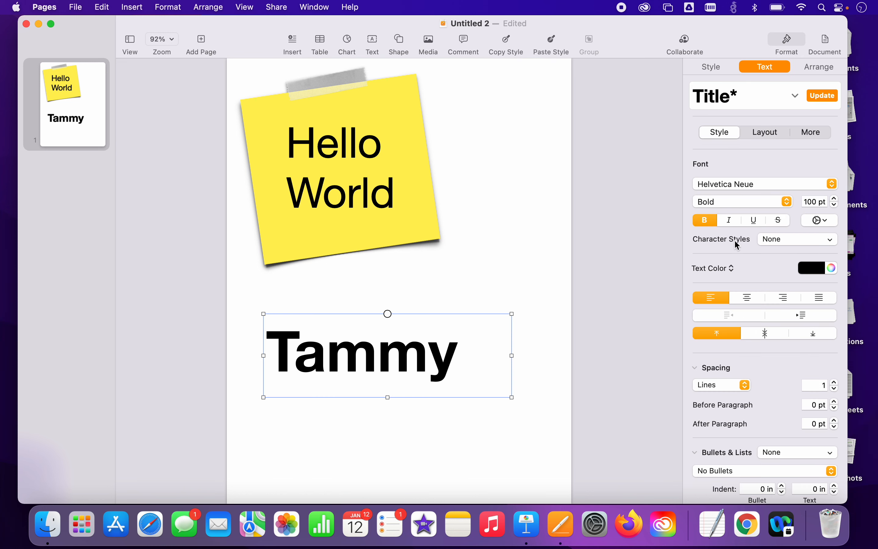
pyautogui.click(784, 243)
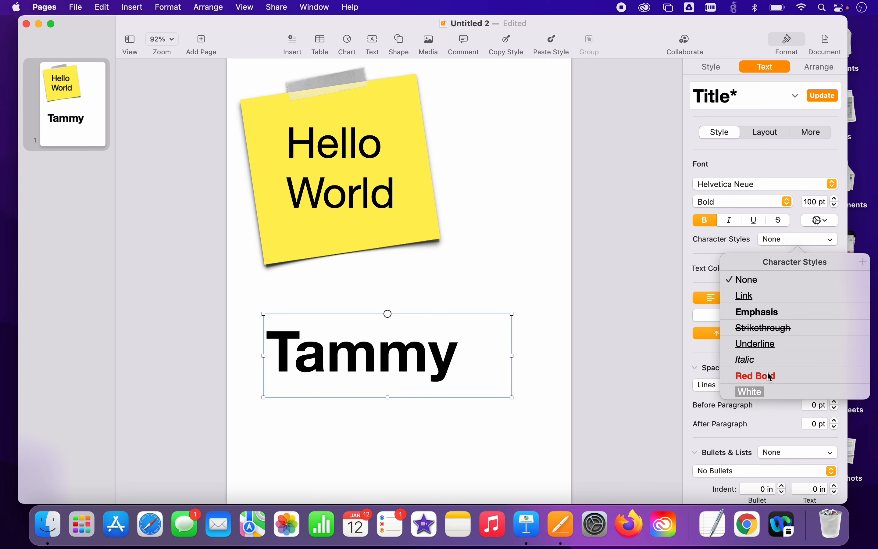
pyautogui.click(843, 239)
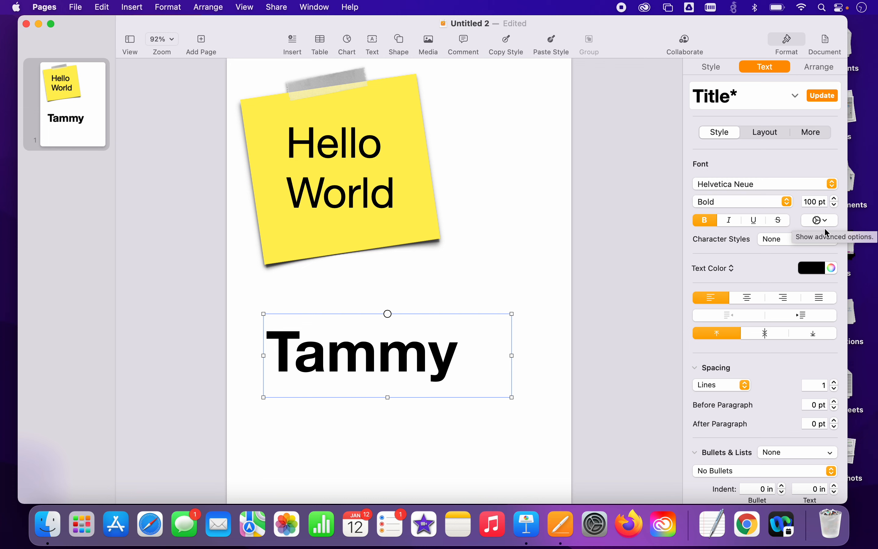
# - Turn on an outline for the name text and change its text color to light green
pyautogui.click(823, 220)
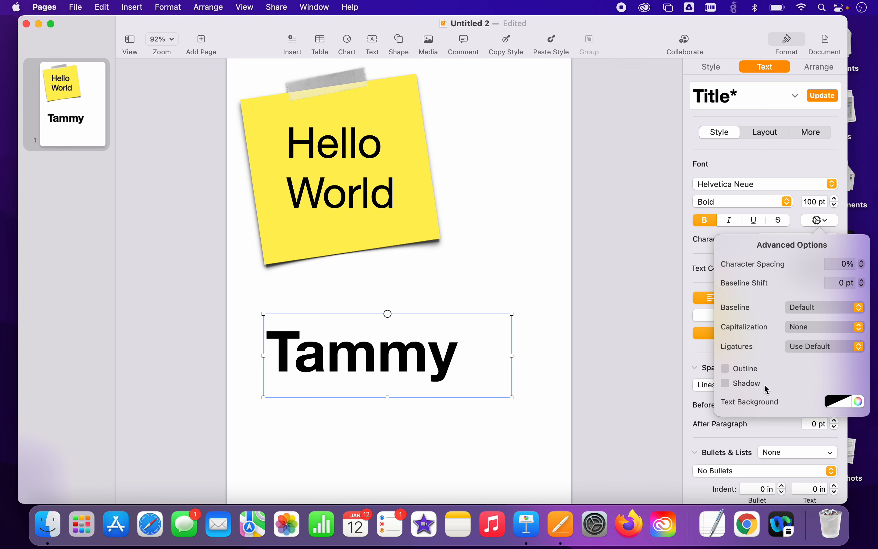
pyautogui.click(727, 370)
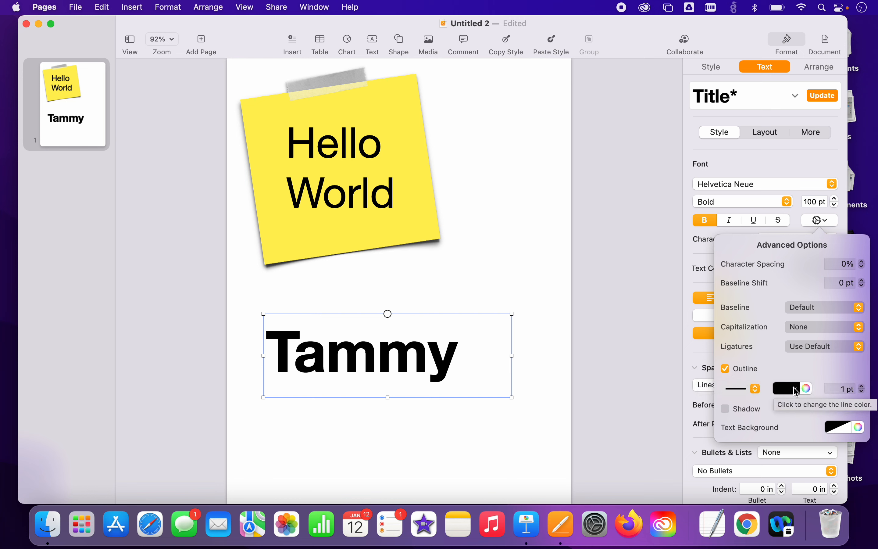
pyautogui.click(700, 255)
pyautogui.click(811, 268)
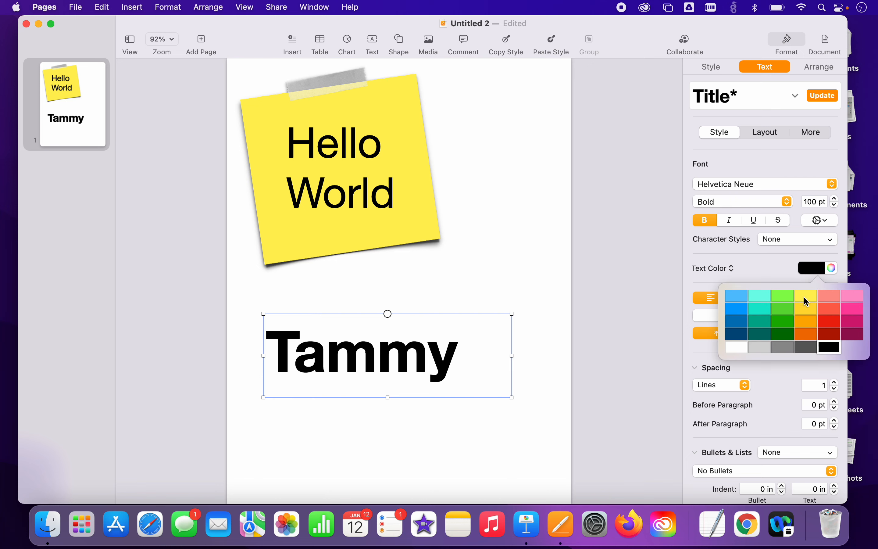
pyautogui.click(786, 295)
pyautogui.click(575, 430)
pyautogui.click(402, 365)
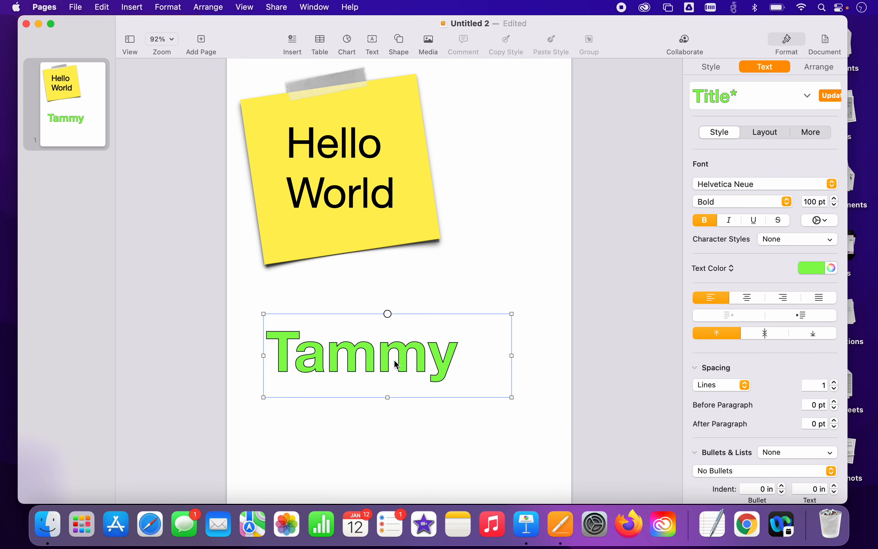
# - Set the name text's outline thickness to 2 pt
pyautogui.click(829, 222)
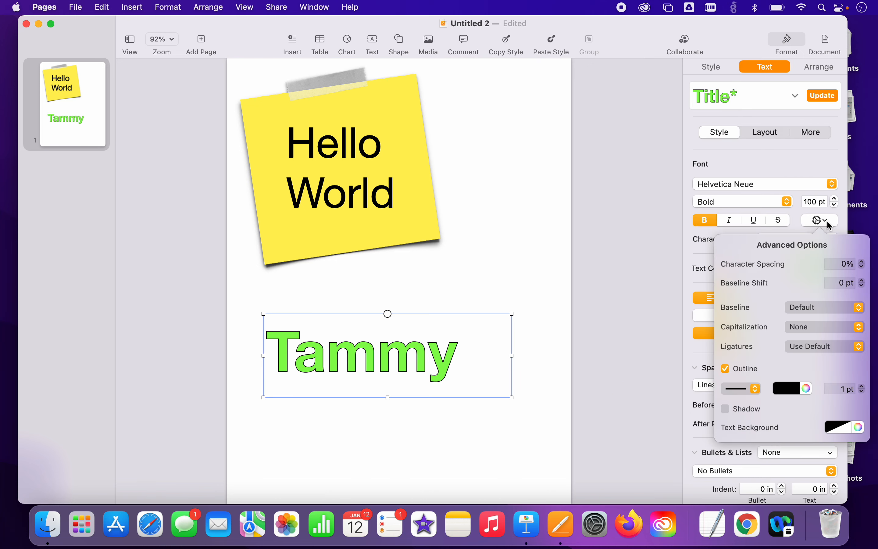
pyautogui.click(863, 385)
pyautogui.click(862, 384)
pyautogui.click(863, 385)
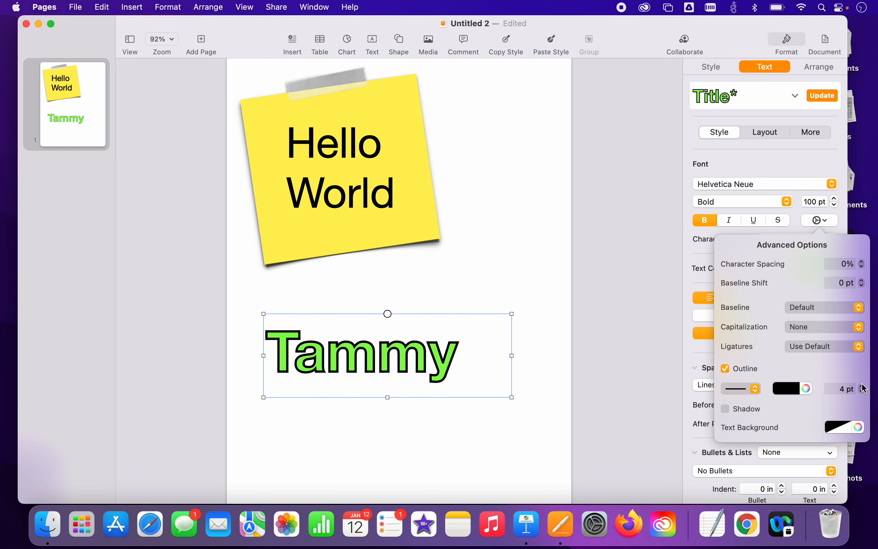
pyautogui.click(863, 384)
pyautogui.click(861, 392)
pyautogui.click(861, 391)
pyautogui.click(861, 392)
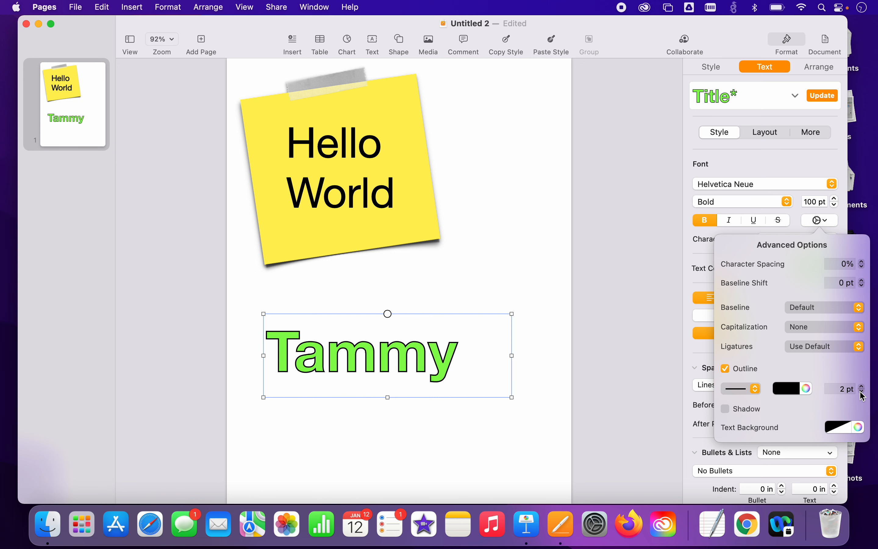
# - Remove the outline from the name text and give it a shadow with a 1 pt offset
pyautogui.click(726, 369)
pyautogui.click(726, 384)
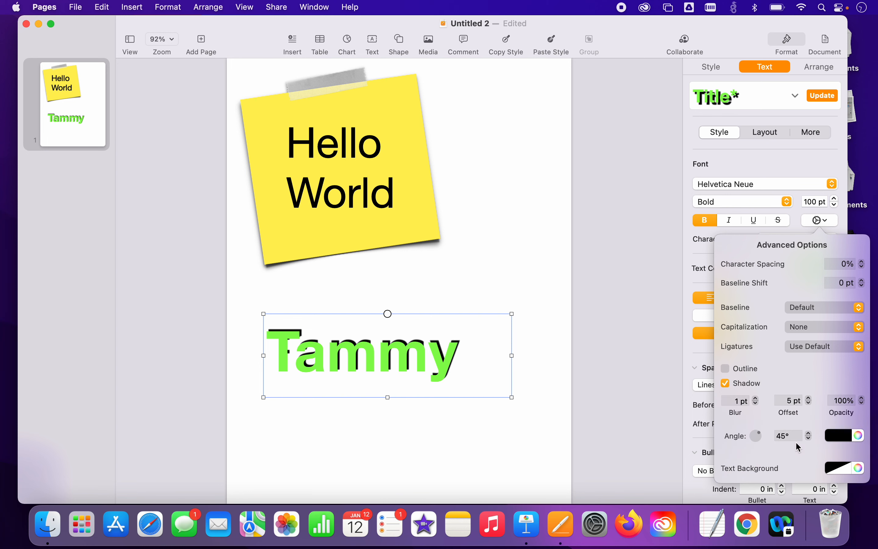
pyautogui.click(809, 403)
pyautogui.click(810, 404)
pyautogui.click(810, 404)
pyautogui.click(810, 404)
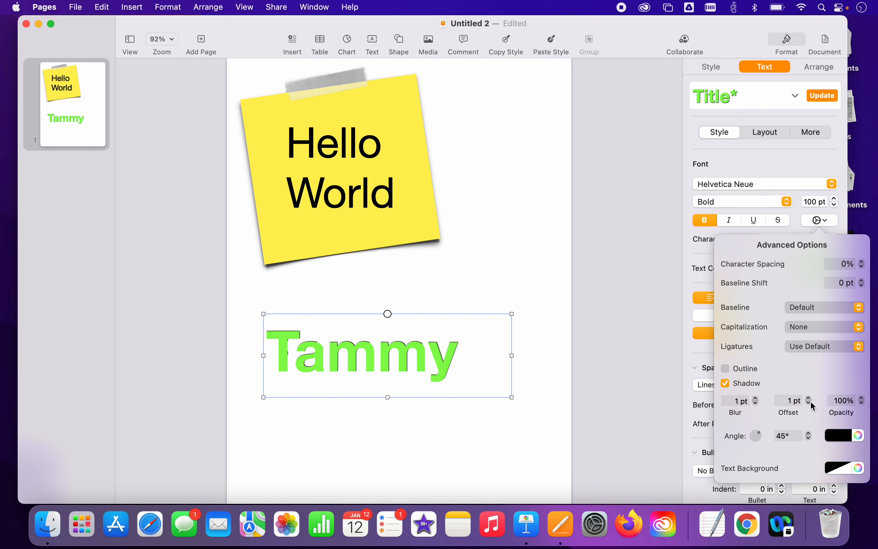
# - Try a 21 pt shadow offset on the name text and restore the offset to 1 pt
pyautogui.click(810, 398)
pyautogui.moveTo(811, 398); pyautogui.dragTo(811, 398)
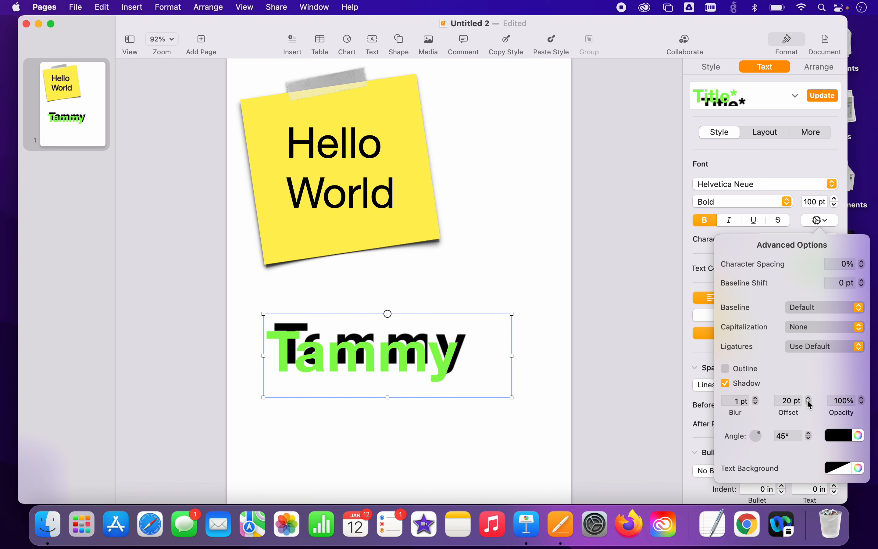
pyautogui.click(809, 399)
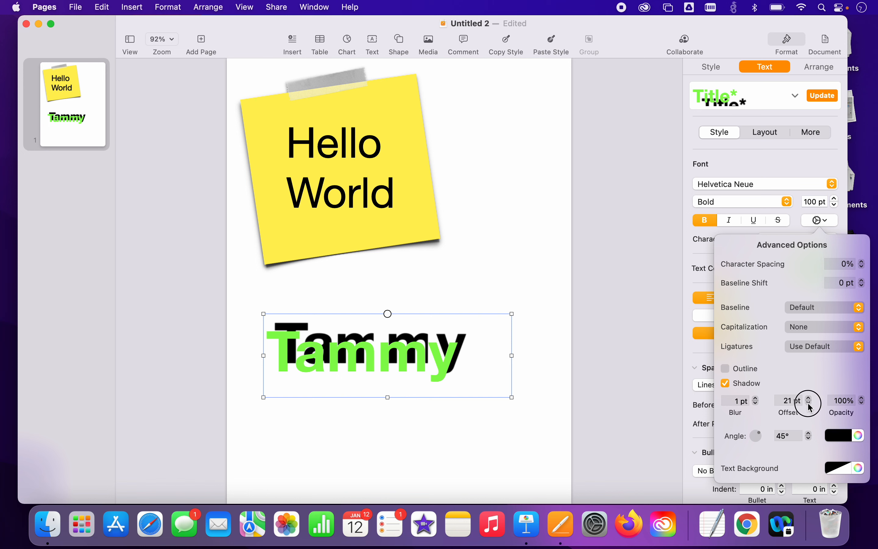
pyautogui.click(810, 403)
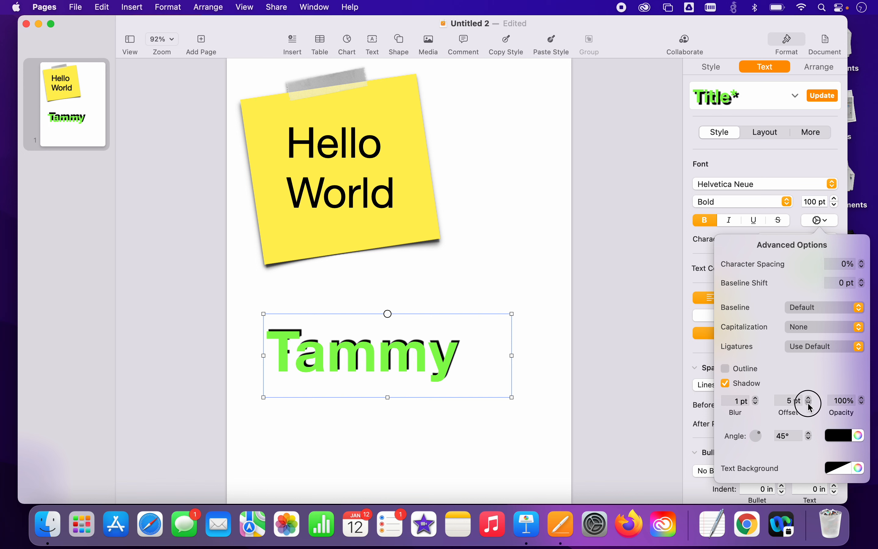
pyautogui.click(809, 404)
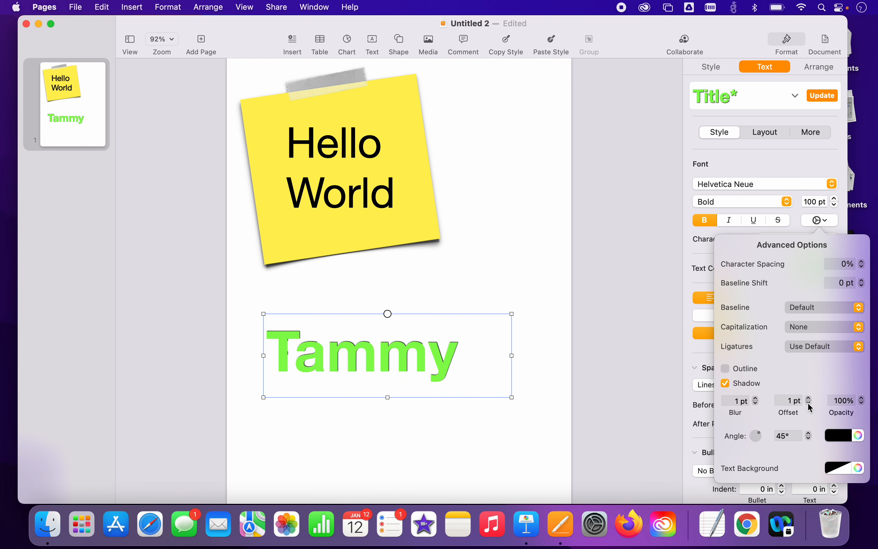
# - Set the text shadow's angle to 211° and move the name text box slightly up and to the right
pyautogui.moveTo(758, 431); pyautogui.dragTo(748, 446)
pyautogui.click(580, 412)
pyautogui.moveTo(397, 360); pyautogui.dragTo(480, 331)
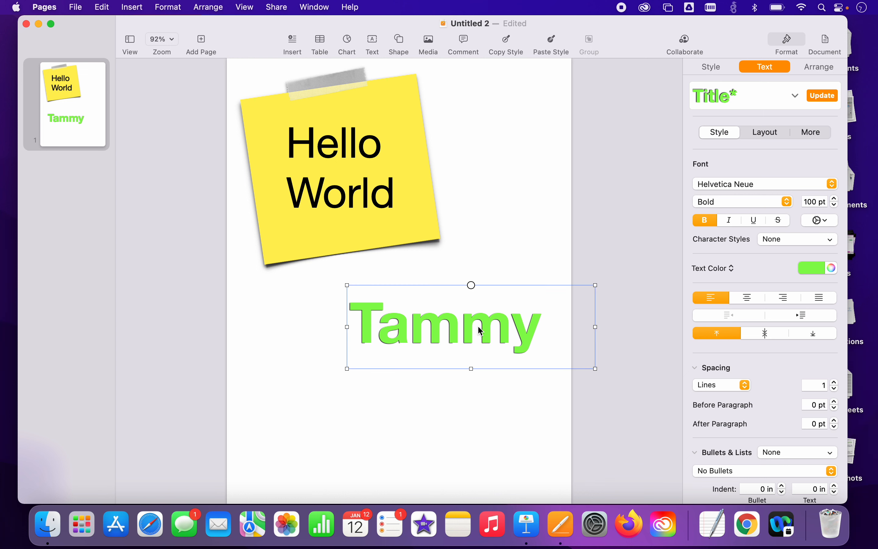
# - Try All Caps and Title Case capitalization on the name text and restore the setting to None
pyautogui.click(827, 222)
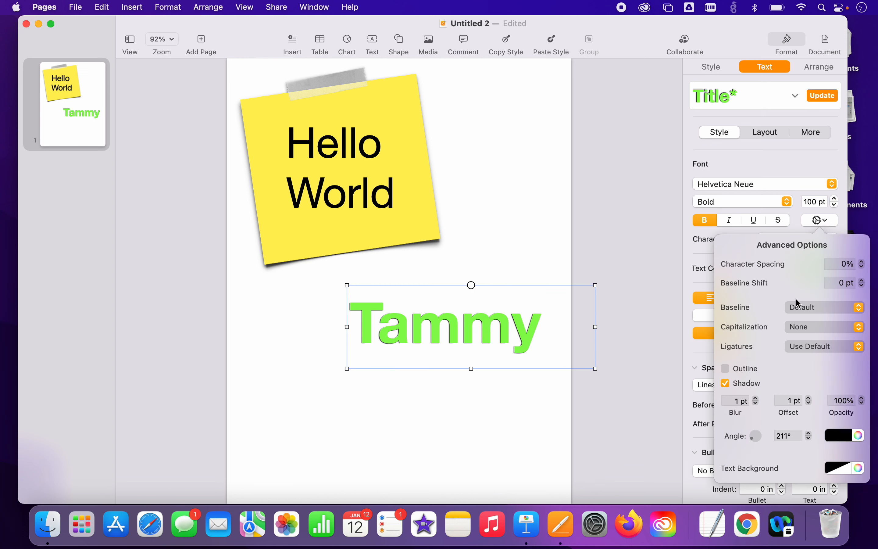
pyautogui.click(803, 333)
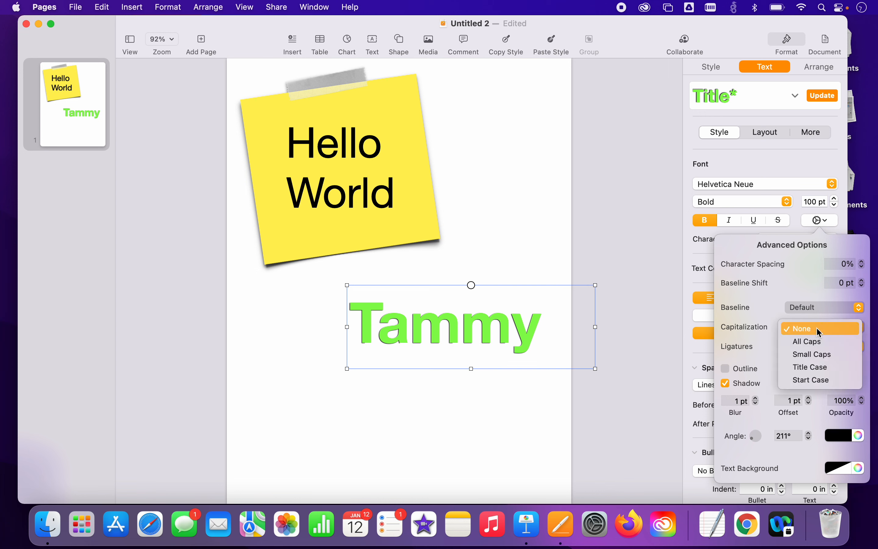
pyautogui.click(821, 342)
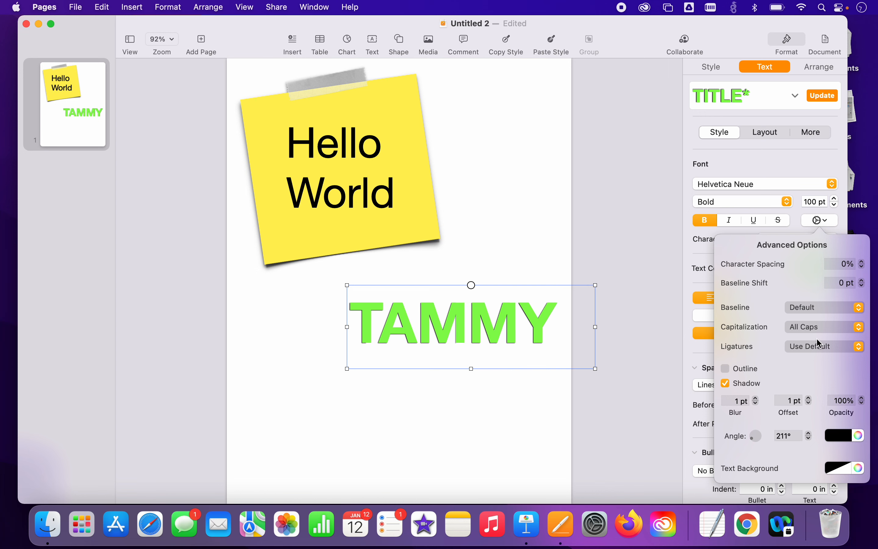
pyautogui.click(820, 328)
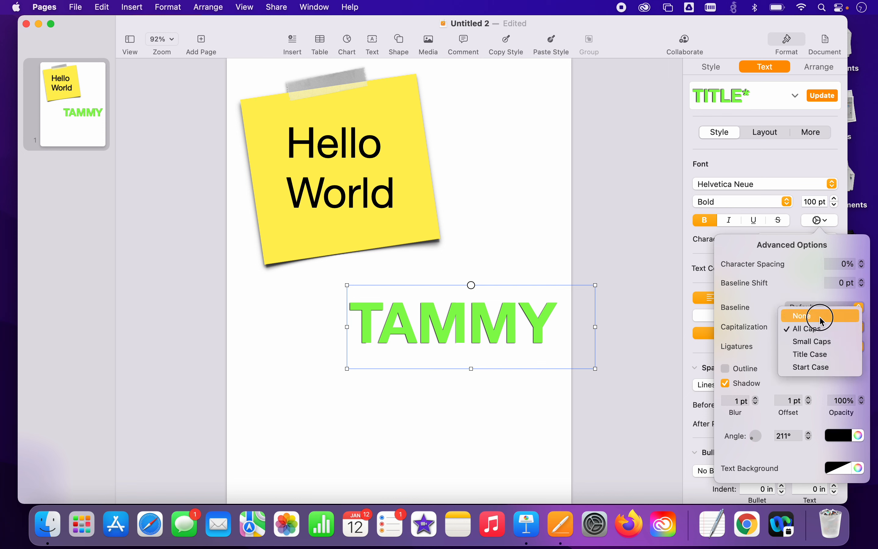
pyautogui.click(821, 318)
pyautogui.click(819, 326)
pyautogui.click(822, 367)
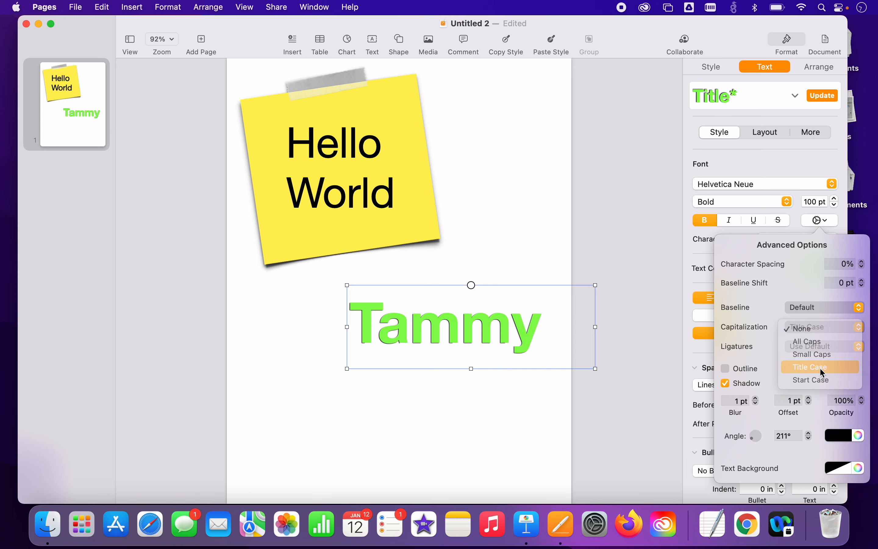
pyautogui.click(819, 328)
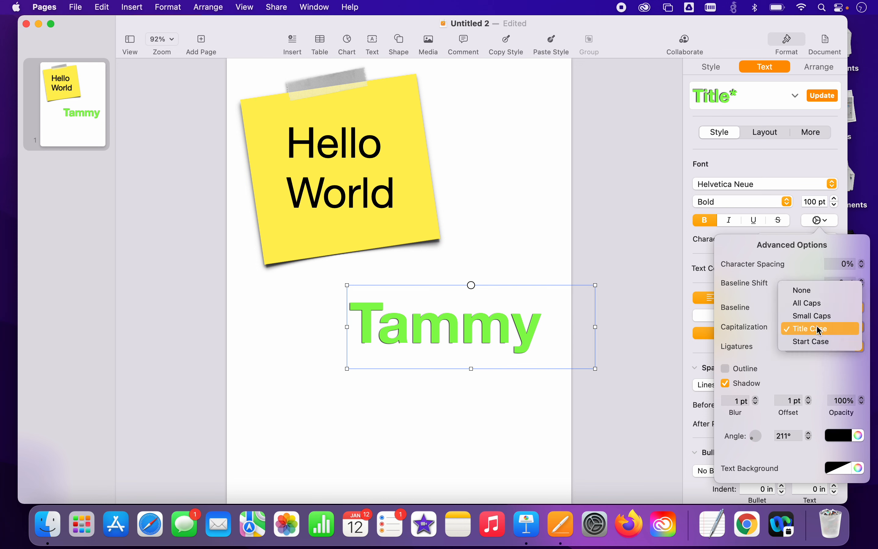
pyautogui.click(814, 290)
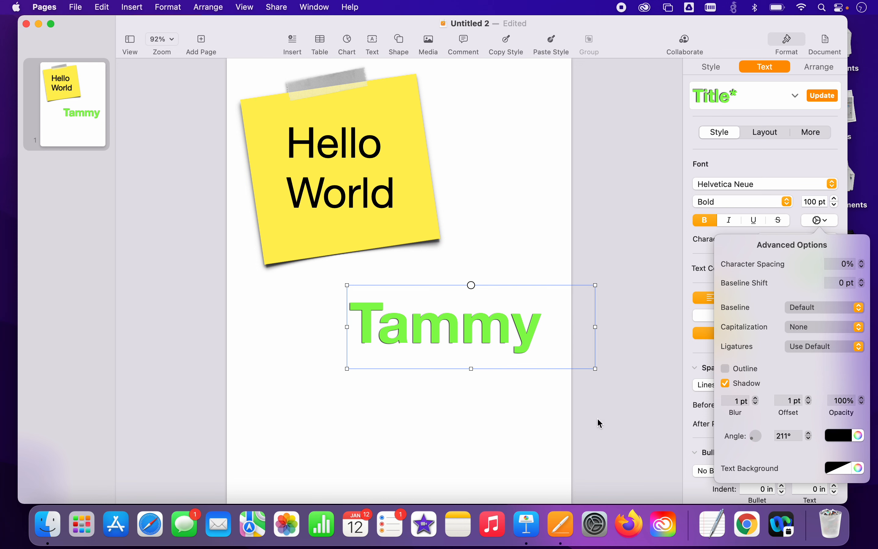
pyautogui.click(549, 379)
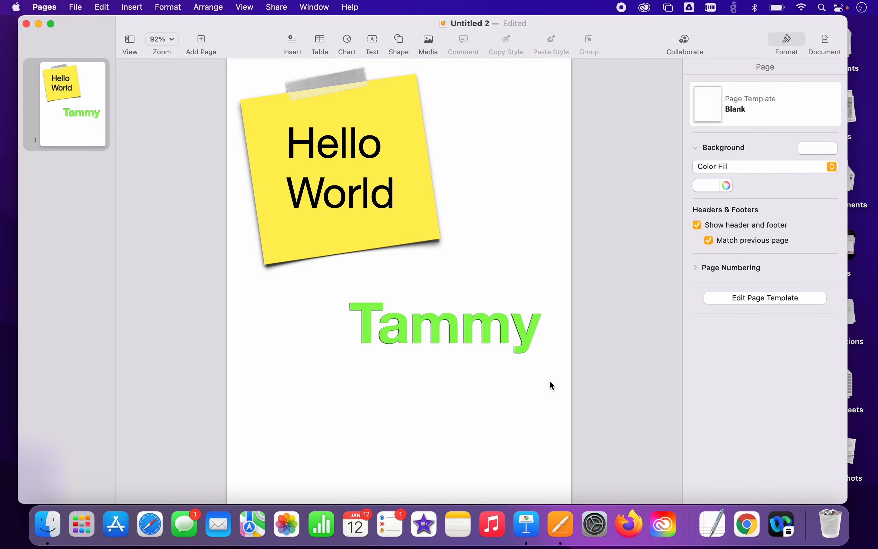
# - Add a solid-line paragraph border to the name text with the border position set to all sides
pyautogui.click(519, 336)
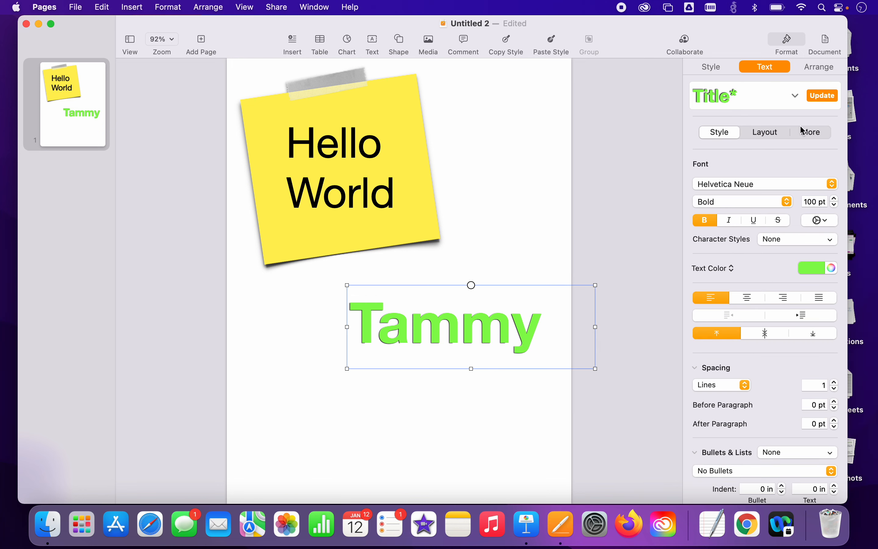
pyautogui.click(765, 133)
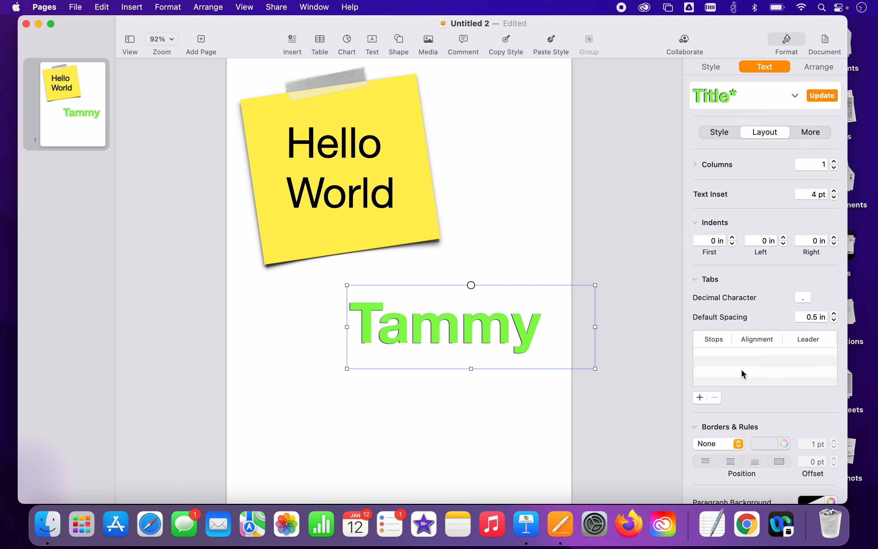
pyautogui.click(737, 465)
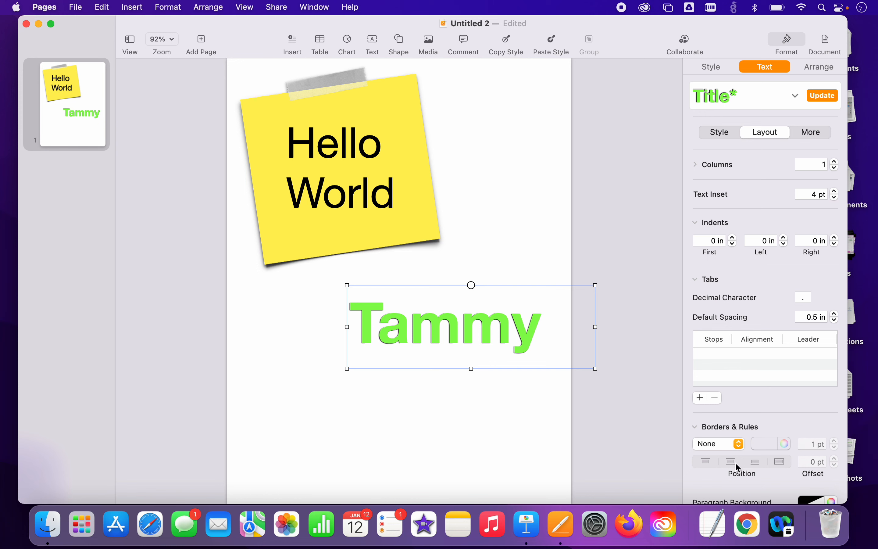
pyautogui.click(732, 448)
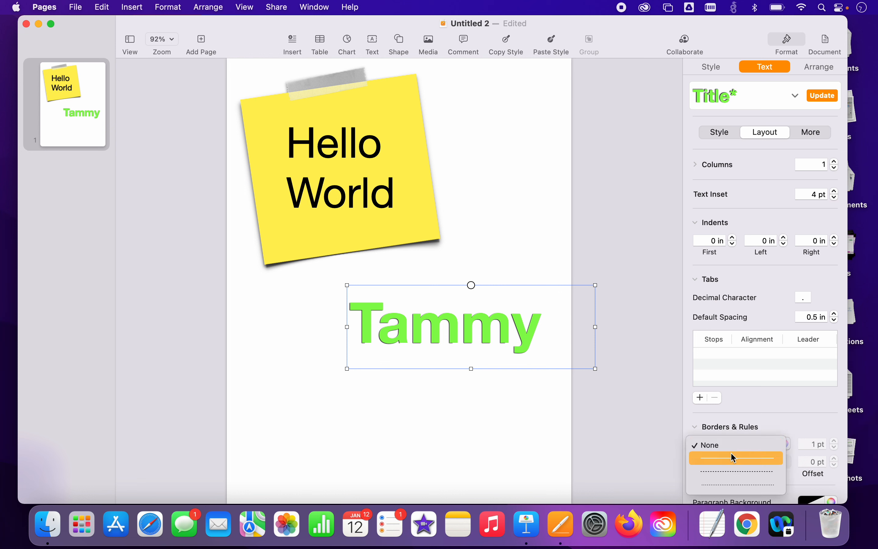
pyautogui.click(735, 458)
pyautogui.click(736, 466)
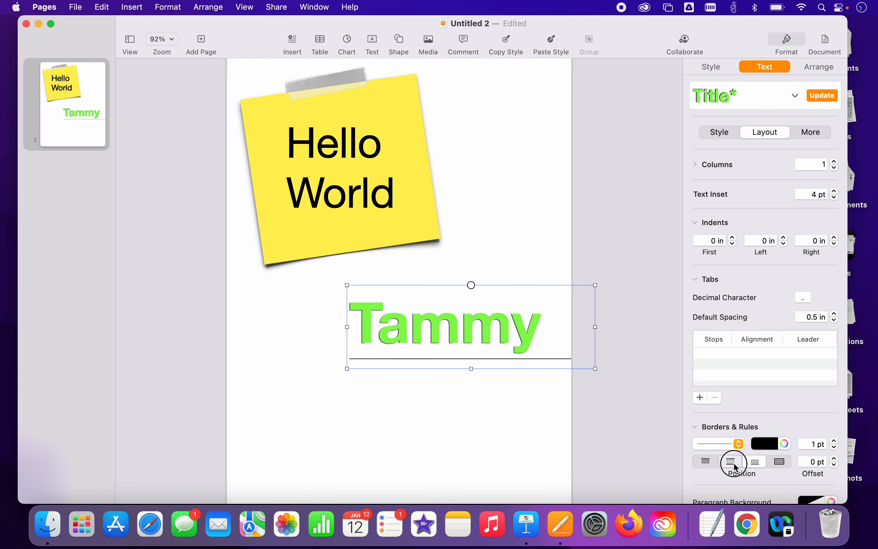
pyautogui.click(755, 466)
pyautogui.click(779, 465)
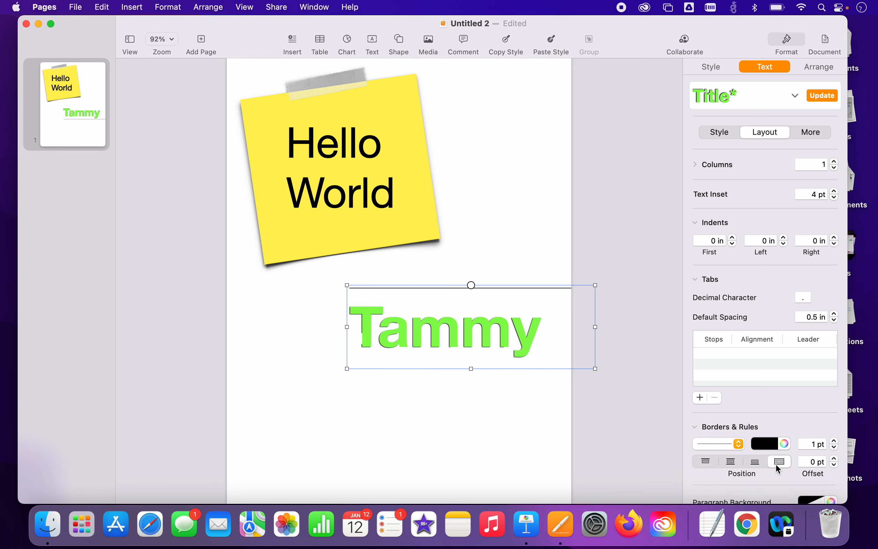
# - Move the name text box down and left so that it fits within the page below the sticky note
pyautogui.click(565, 437)
pyautogui.click(473, 369)
pyautogui.click(428, 395)
pyautogui.moveTo(452, 336); pyautogui.dragTo(350, 380)
pyautogui.click(466, 436)
pyautogui.click(430, 378)
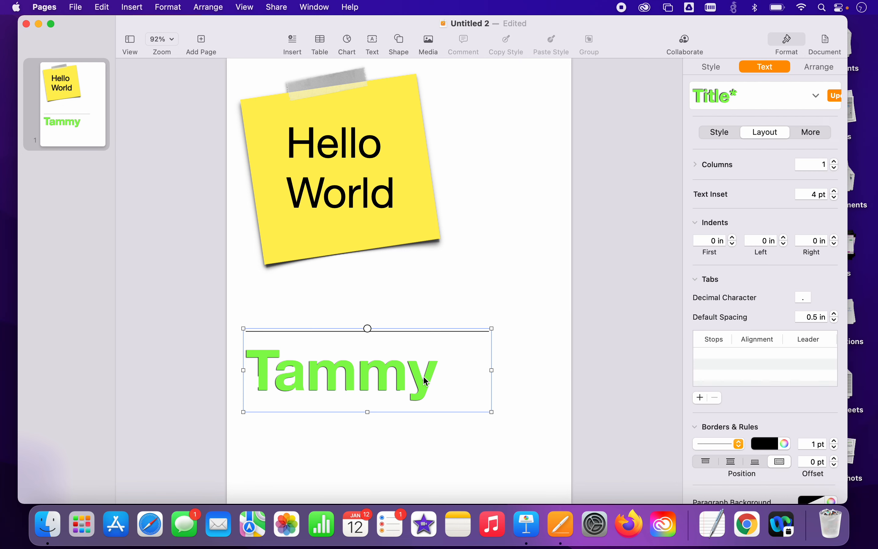
# - Save the name text box's current look as a new shape style and reselect the box
pyautogui.click(717, 67)
pyautogui.click(842, 123)
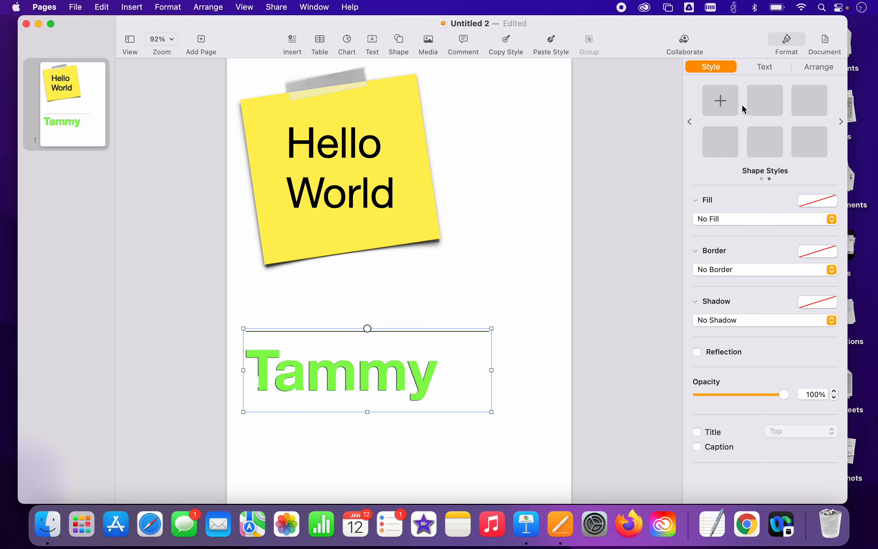
pyautogui.click(724, 103)
pyautogui.click(446, 348)
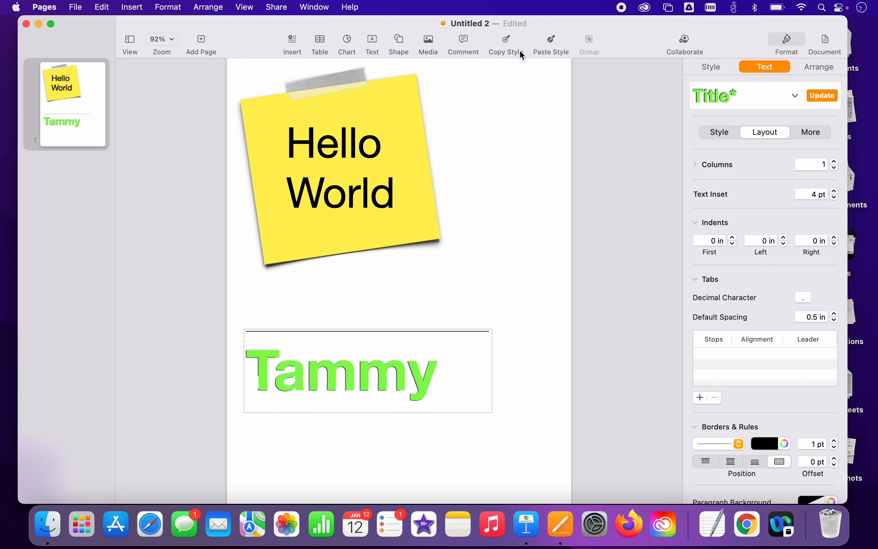
pyautogui.click(548, 209)
pyautogui.click(385, 379)
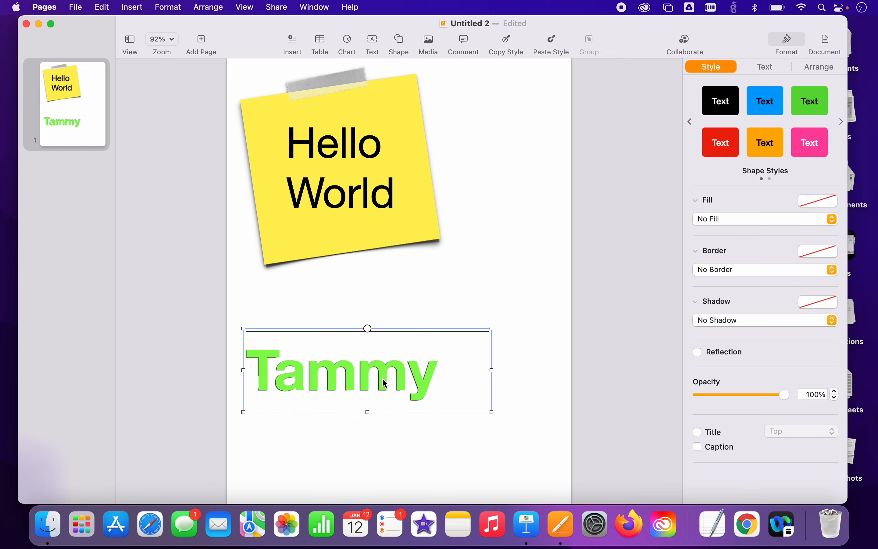
# - Delete the name text box below the sticky note
pyautogui.write('\\')
pyautogui.click(398, 451)
pyautogui.click(386, 366)
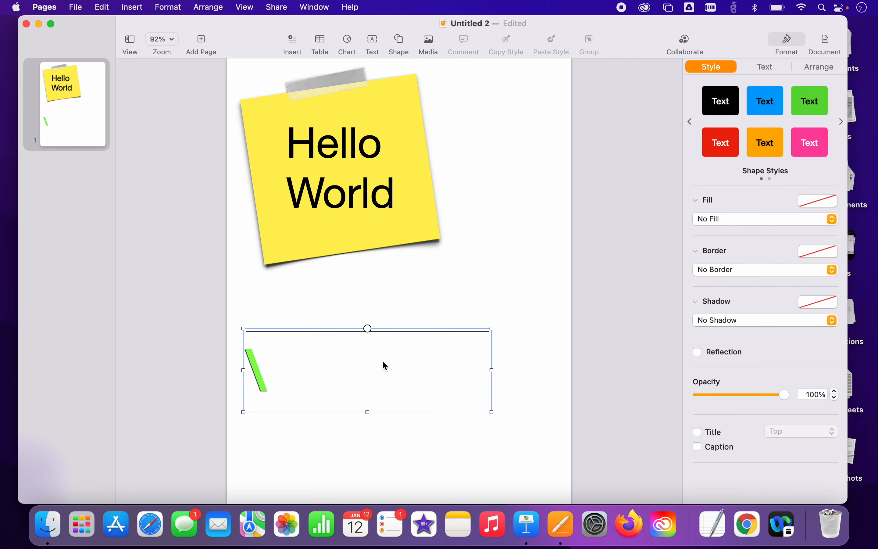
pyautogui.press('Delete')
# - Add a new text box below the sticky note and enter "Hello" in it
pyautogui.click(373, 41)
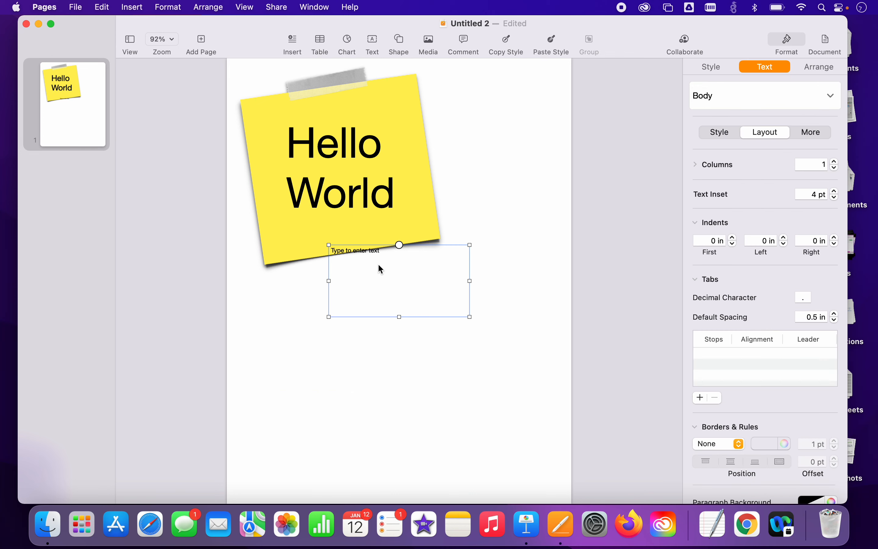
pyautogui.moveTo(372, 257); pyautogui.dragTo(372, 295)
pyautogui.doubleClick(373, 295)
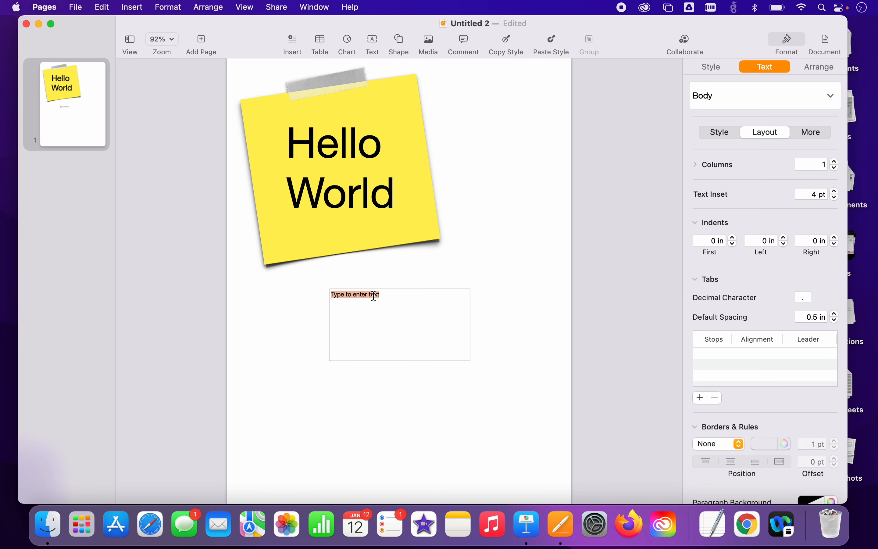
pyautogui.write('Hello')
pyautogui.click(367, 363)
# - Apply the saved custom shape style with green text and a top rule to the small "Hello" text box
pyautogui.click(336, 295)
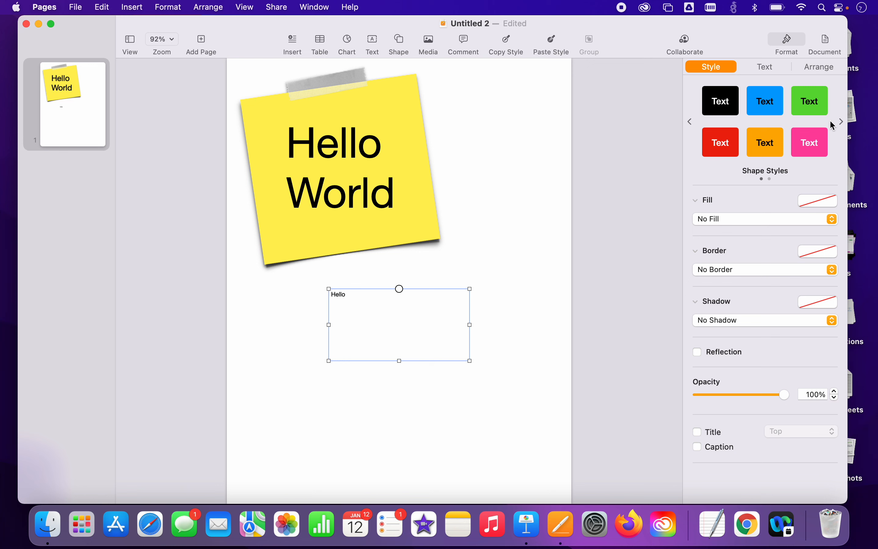
pyautogui.click(842, 124)
pyautogui.click(720, 101)
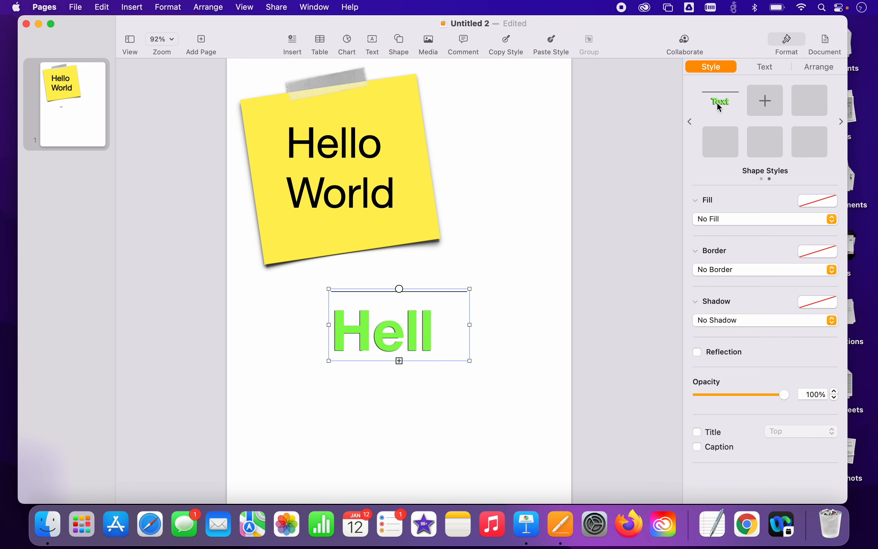
# - Enlarge the green "Hello" text box so the whole word fits, and move it left beneath the sticky note
pyautogui.click(567, 325)
pyautogui.click(410, 340)
pyautogui.moveTo(466, 357); pyautogui.dragTo(541, 381)
pyautogui.click(498, 410)
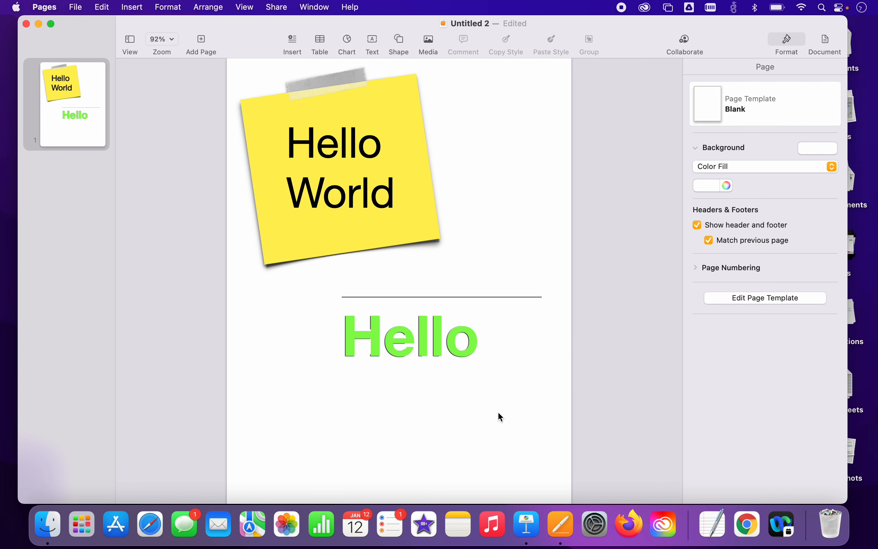
pyautogui.moveTo(419, 332); pyautogui.dragTo(363, 330)
pyautogui.click(386, 438)
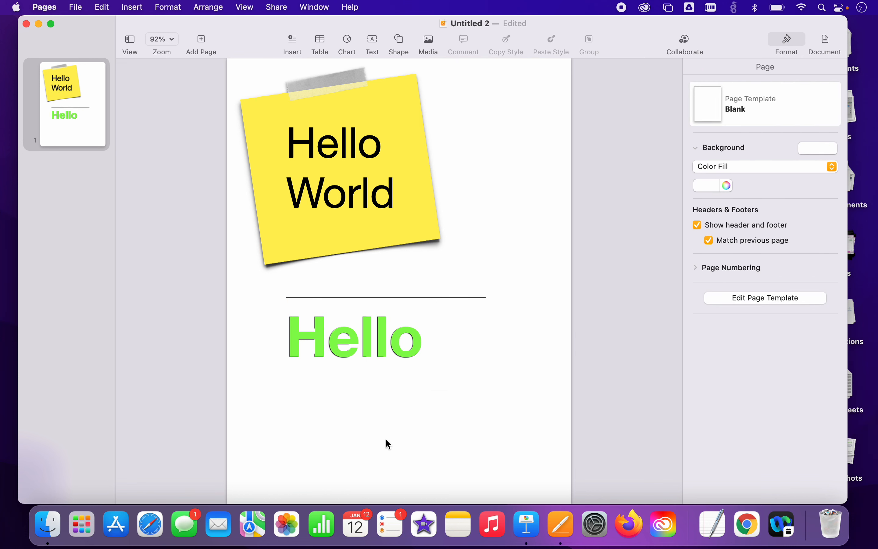
# - Switch to Safari, go to dafont.com and open the Script > Handwritten font category
pyautogui.click(157, 532)
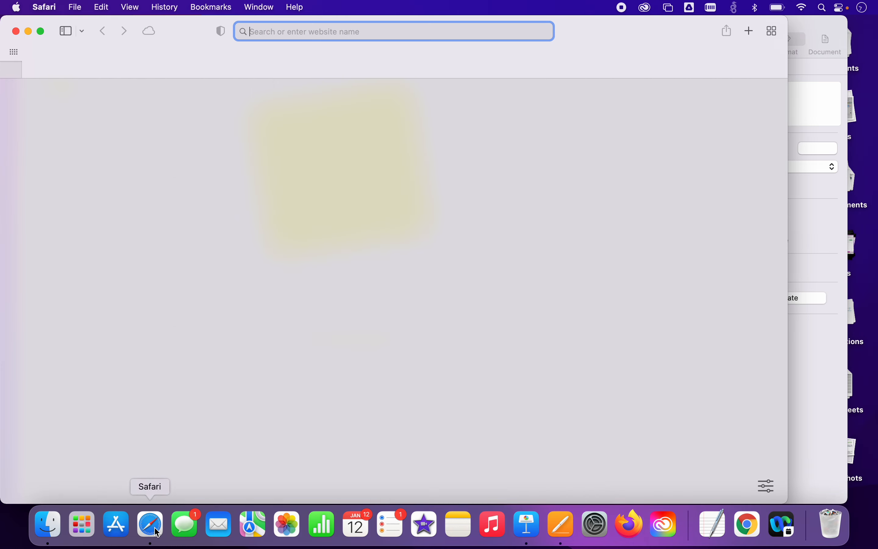
pyautogui.write('dafont.com')
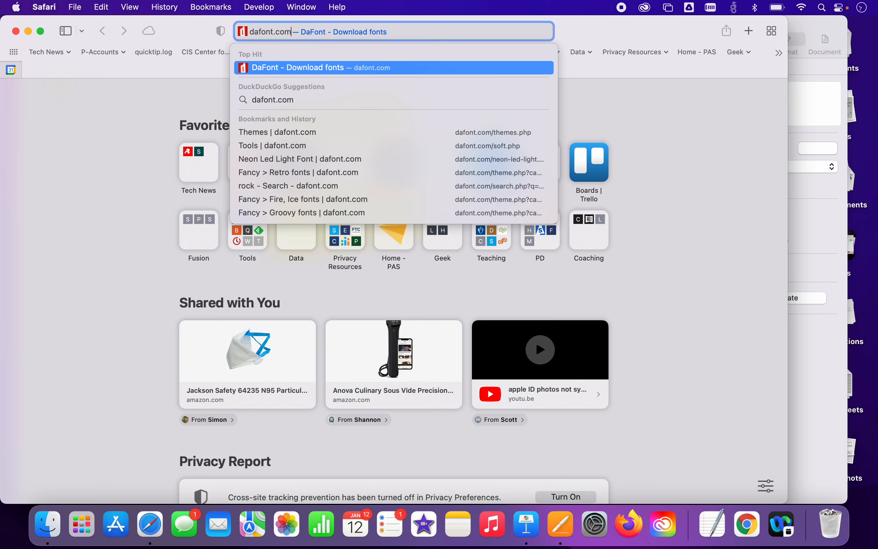
pyautogui.press('Return')
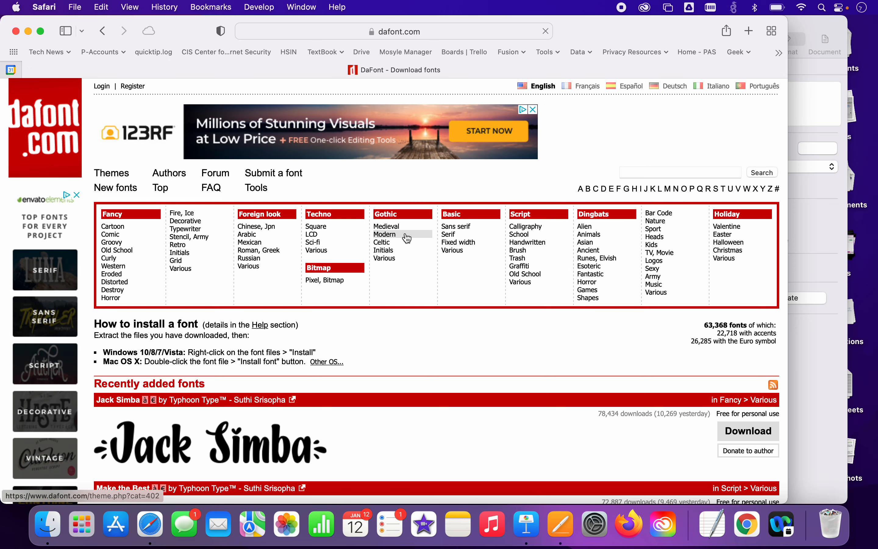
pyautogui.click(527, 241)
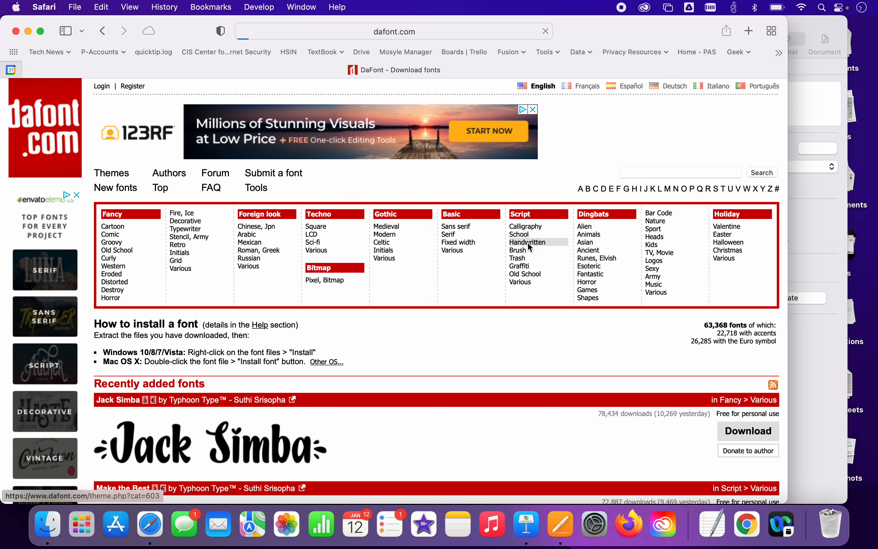
pyautogui.scroll(-4, 279, 416)
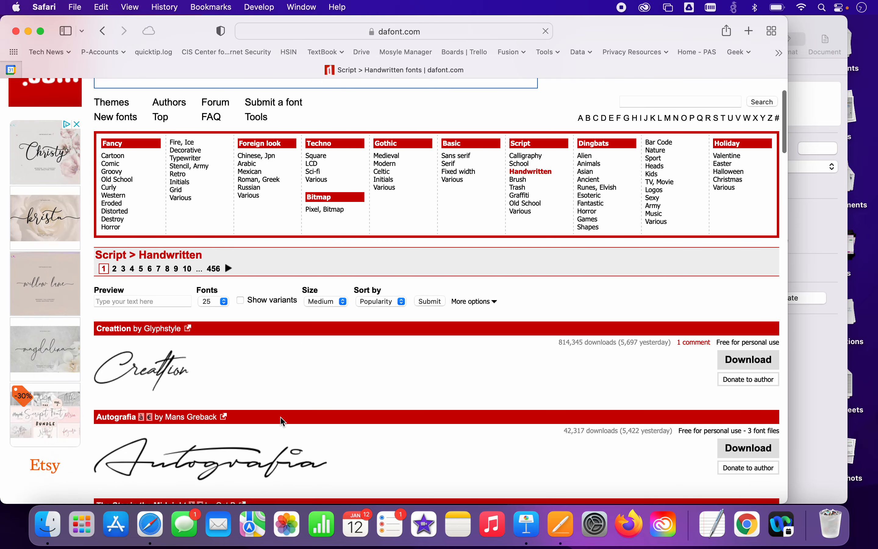
# - Preview the handwritten fonts with the text "Save the Date", limited to Public domain / GPL / OFL and 100% Free licences
pyautogui.click(118, 304)
pyautogui.write('Pattonville')
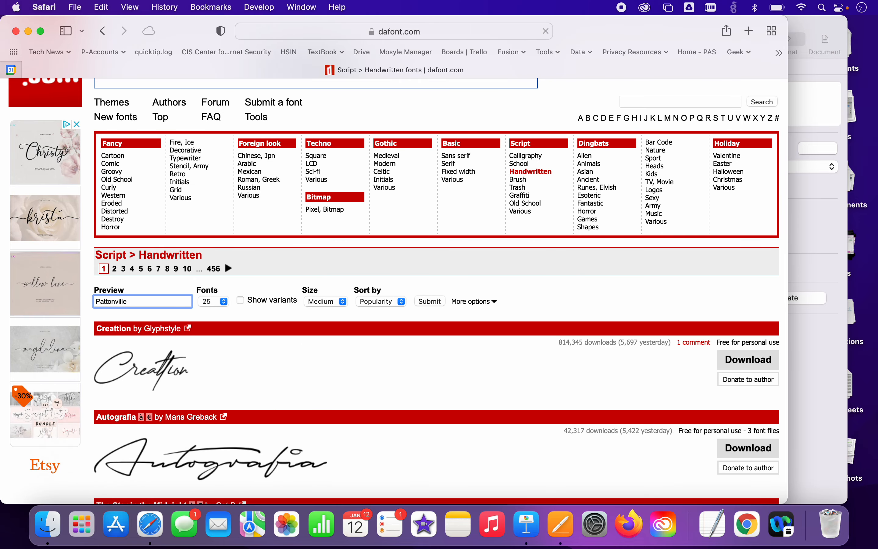
pyautogui.doubleClick(115, 300)
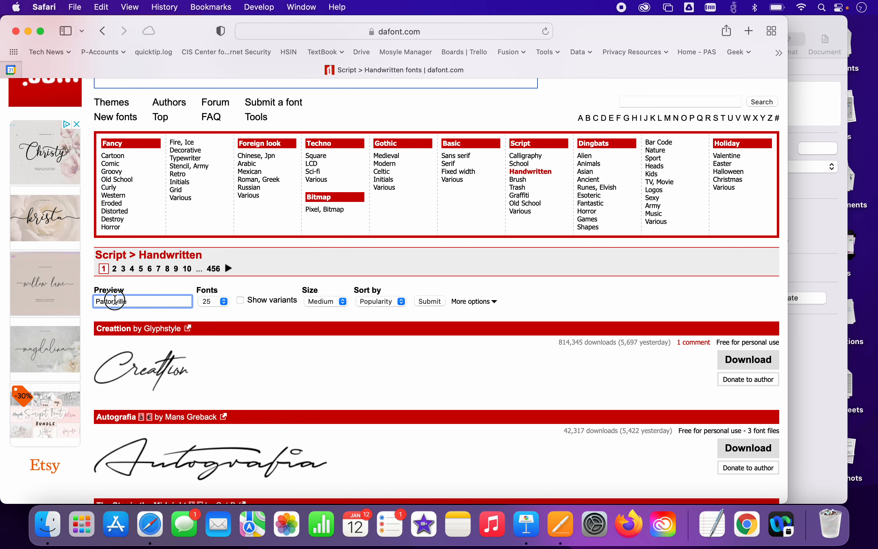
pyautogui.write('Save the Date')
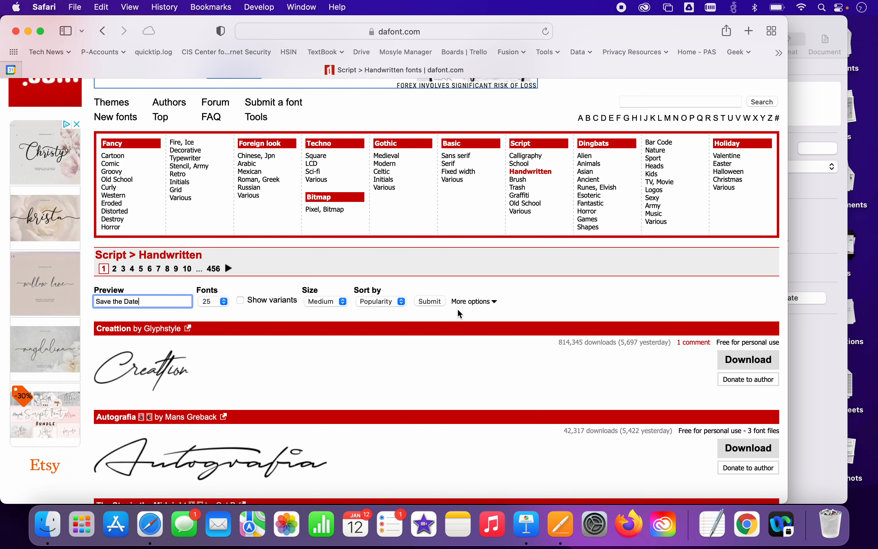
pyautogui.click(475, 302)
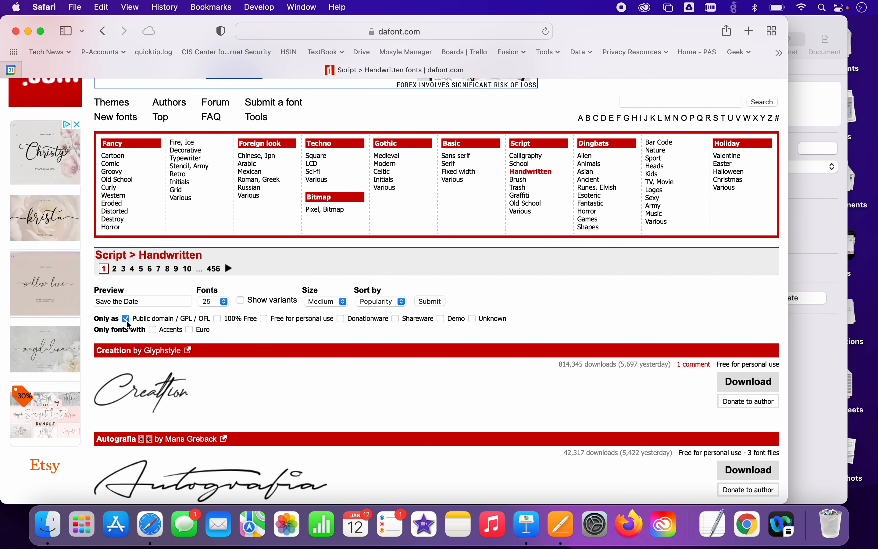
pyautogui.click(425, 300)
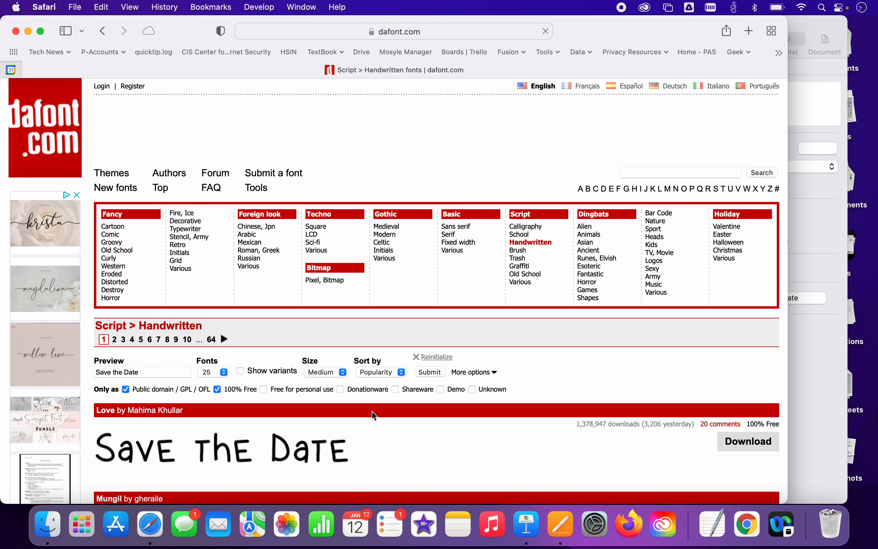
# - Examine the "Save the Date" previews of the filtered handwritten fonts to compare their looks
pyautogui.scroll(-10, 374, 416)
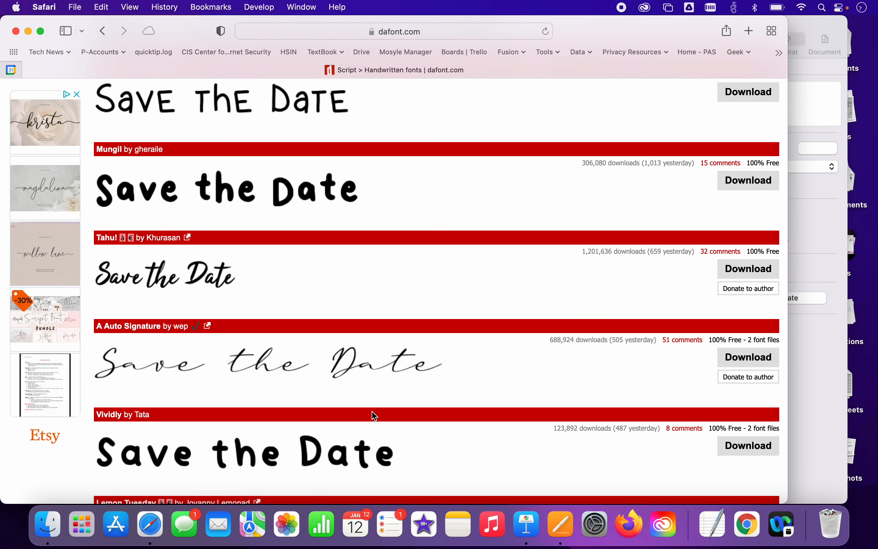
pyautogui.scroll(-2, 374, 415)
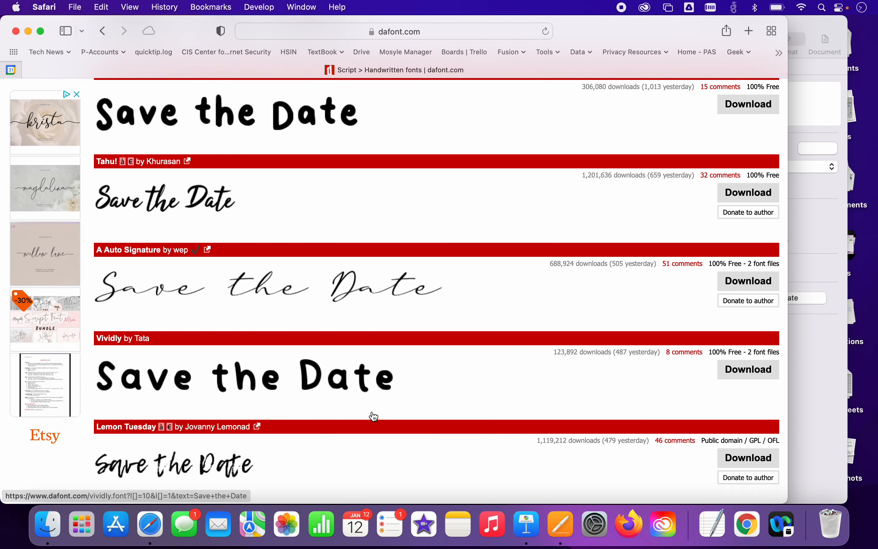
pyautogui.scroll(-5, 374, 416)
pyautogui.scroll(-5, 374, 416)
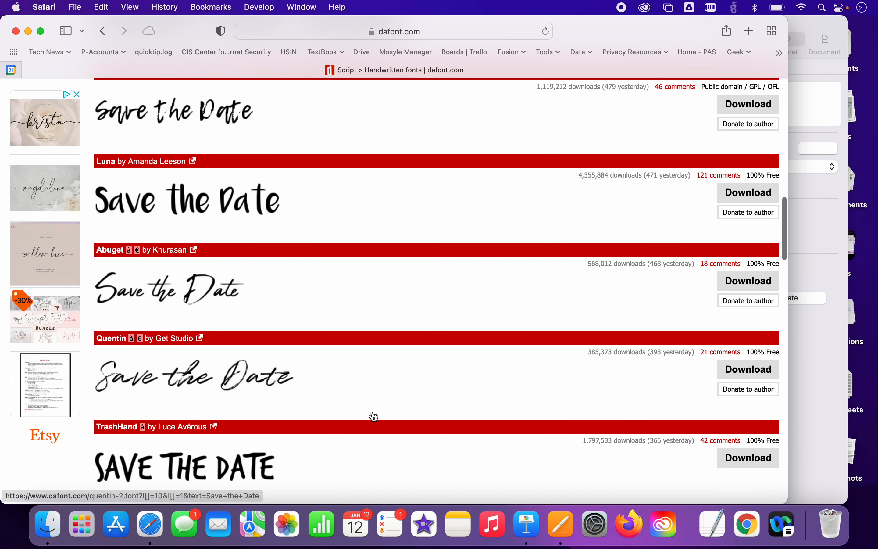
pyautogui.scroll(20, 374, 416)
pyautogui.scroll(-4, 374, 416)
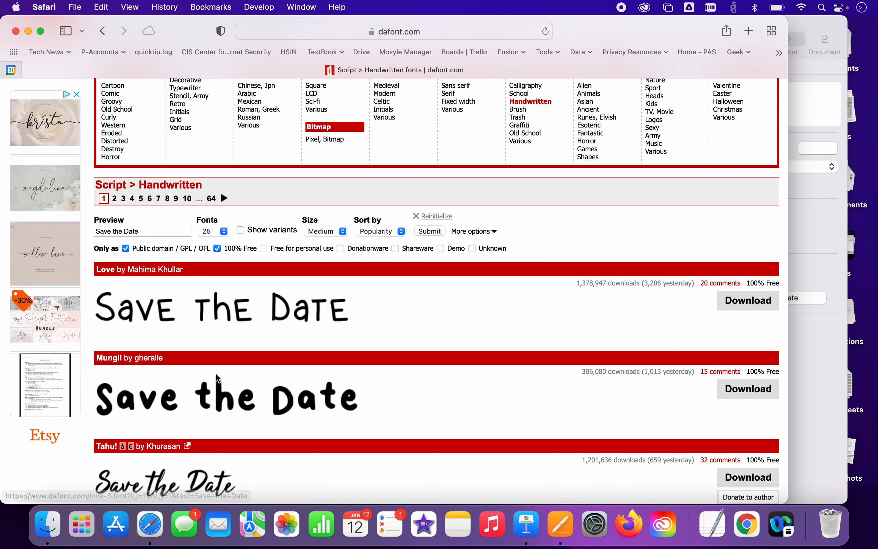
pyautogui.scroll(-12, 217, 378)
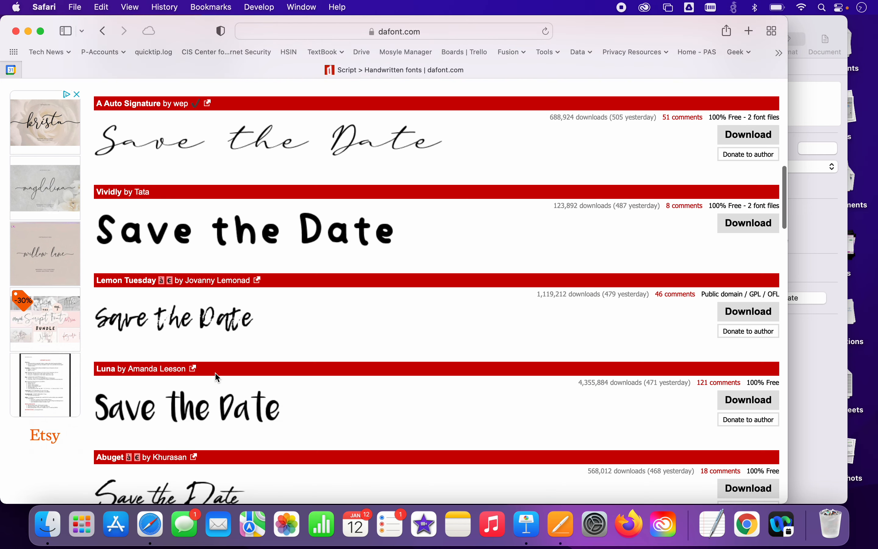
pyautogui.scroll(-6, 217, 379)
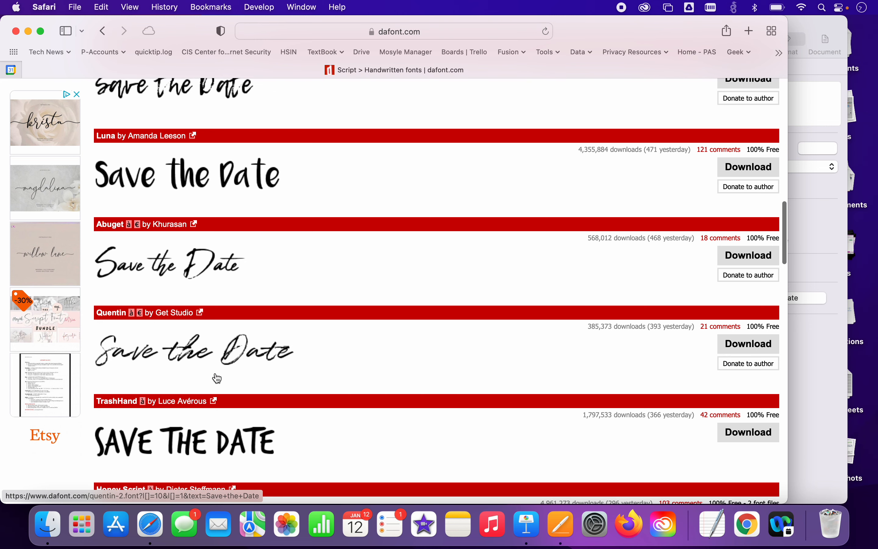
pyautogui.scroll(-7, 217, 378)
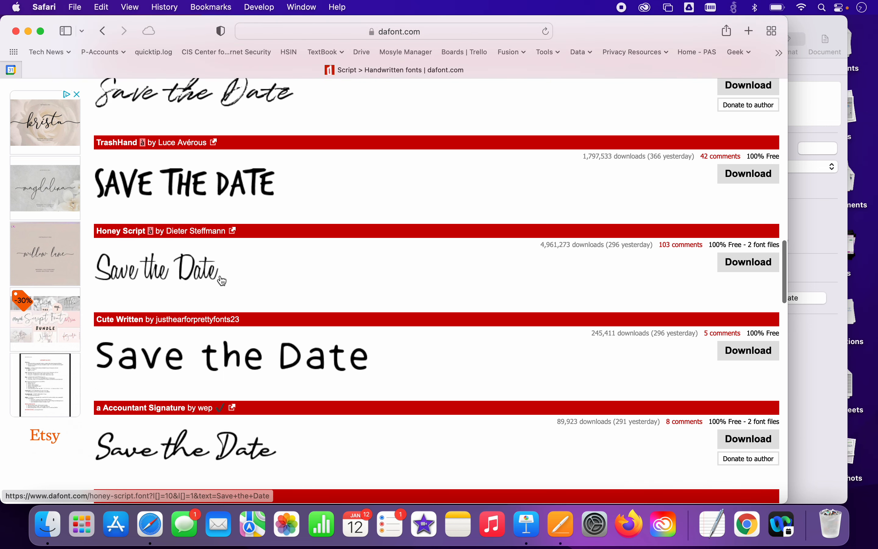
# - Download the Honey Script font and install its HoneyScript-Light.ttf file in Font Book
pyautogui.click(747, 263)
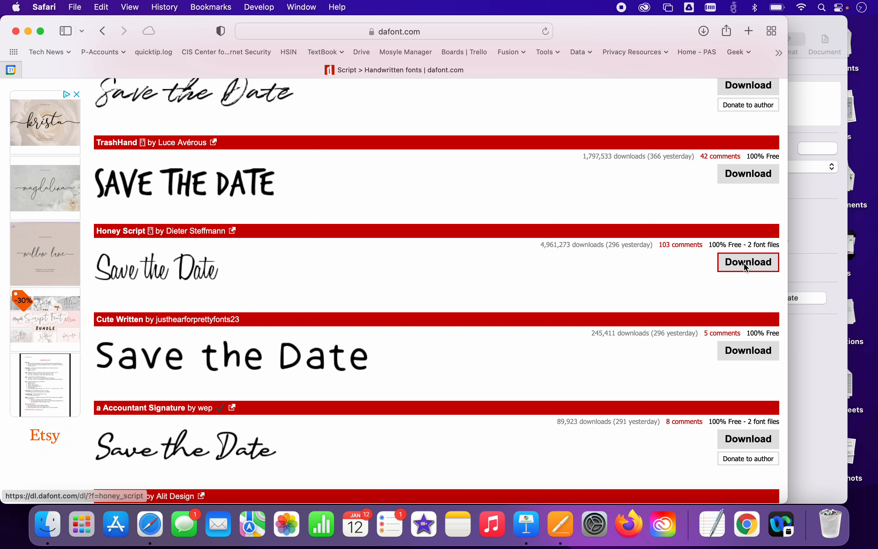
pyautogui.click(709, 34)
pyautogui.doubleClick(652, 100)
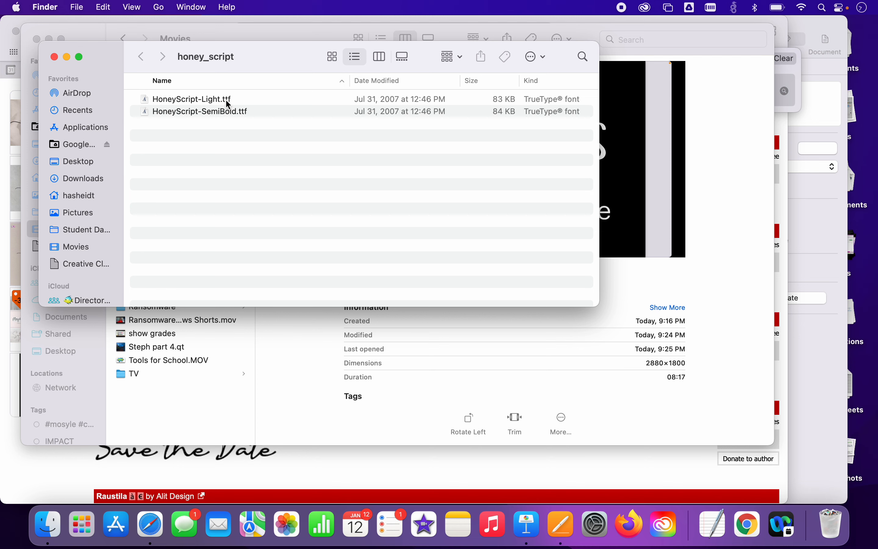
pyautogui.doubleClick(229, 101)
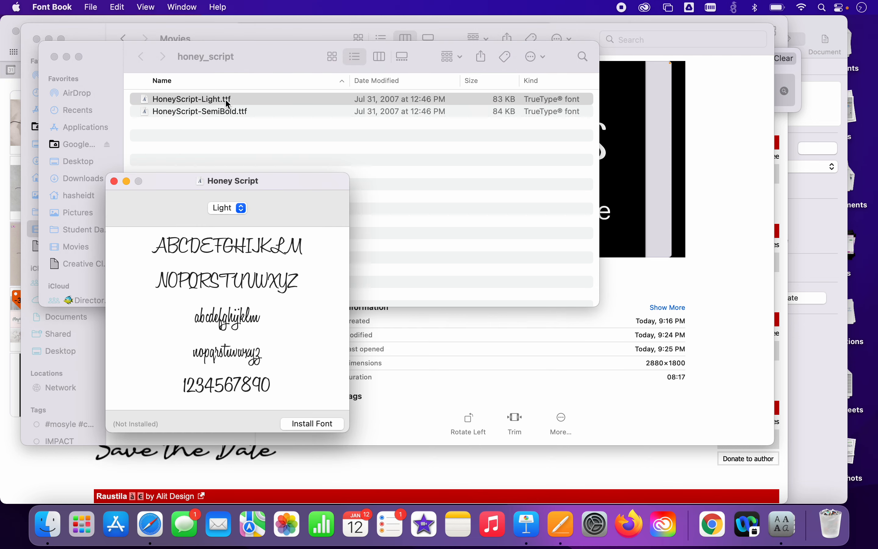
pyautogui.click(306, 423)
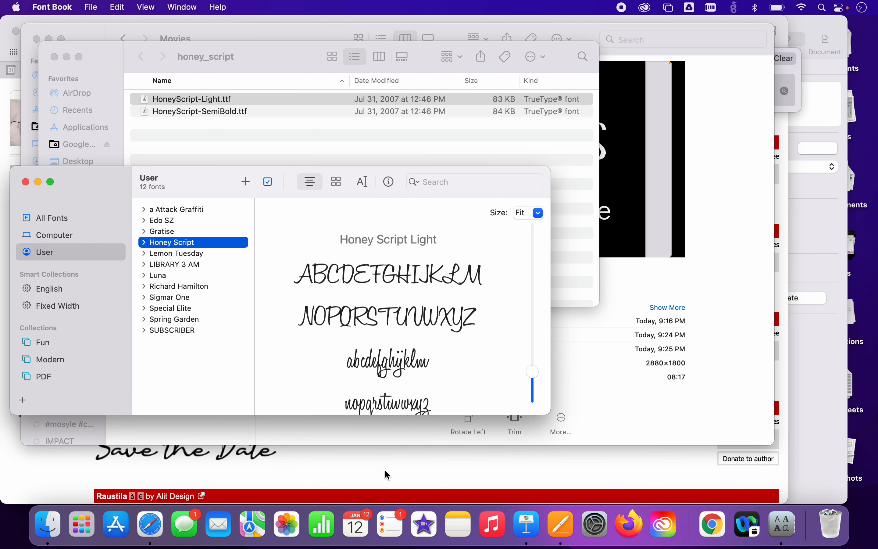
# - Switch back to Pages and set the font of the green "Hello" text to Honey Script
pyautogui.click(561, 525)
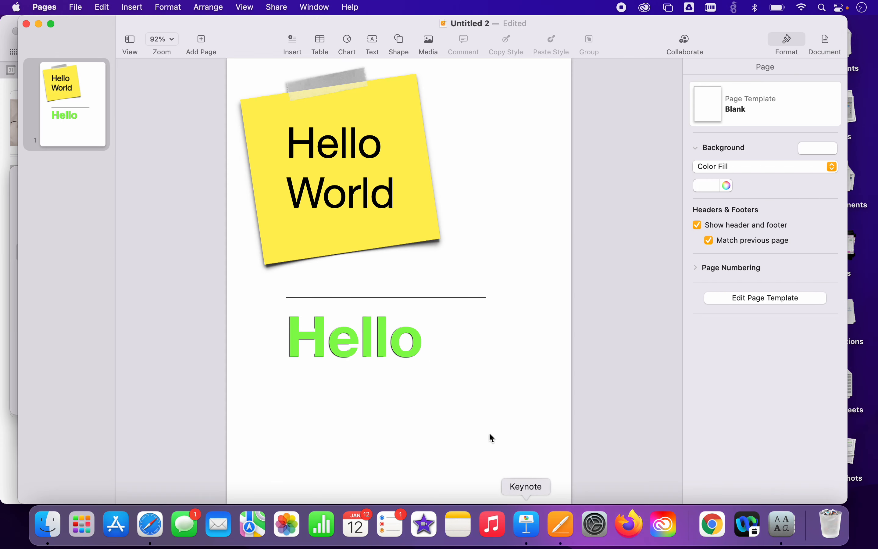
pyautogui.doubleClick(378, 344)
pyautogui.click(718, 67)
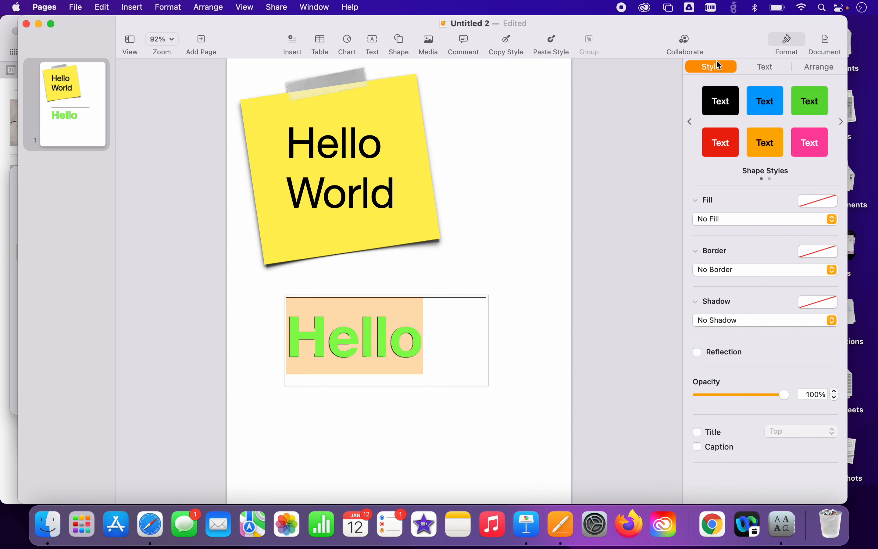
pyautogui.click(756, 66)
pyautogui.click(729, 132)
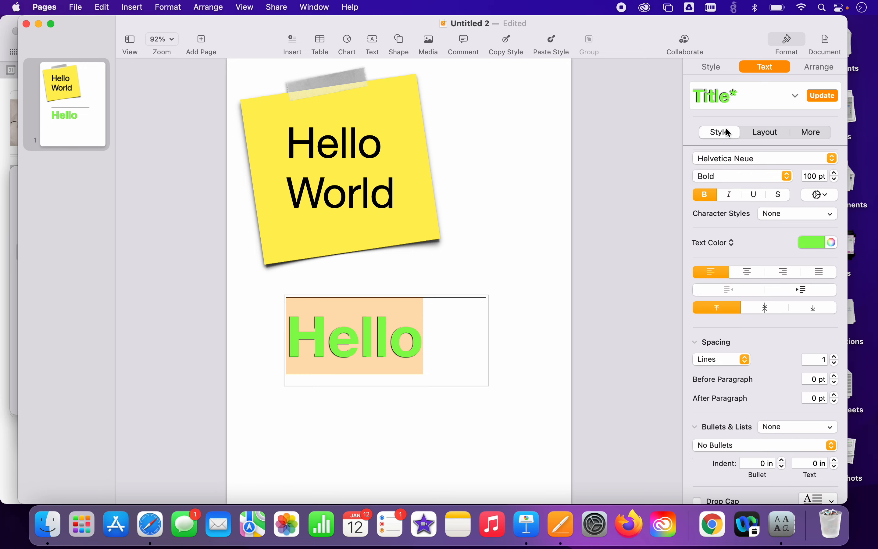
pyautogui.click(733, 159)
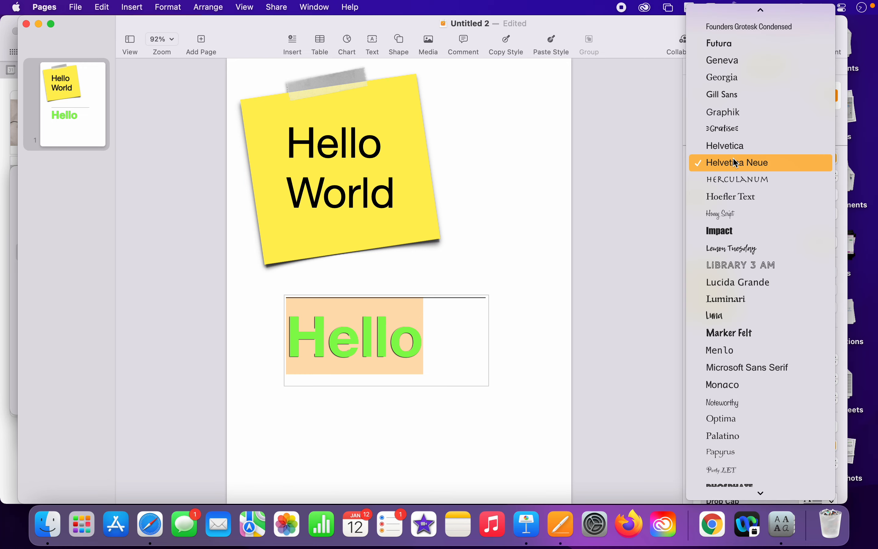
pyautogui.click(741, 214)
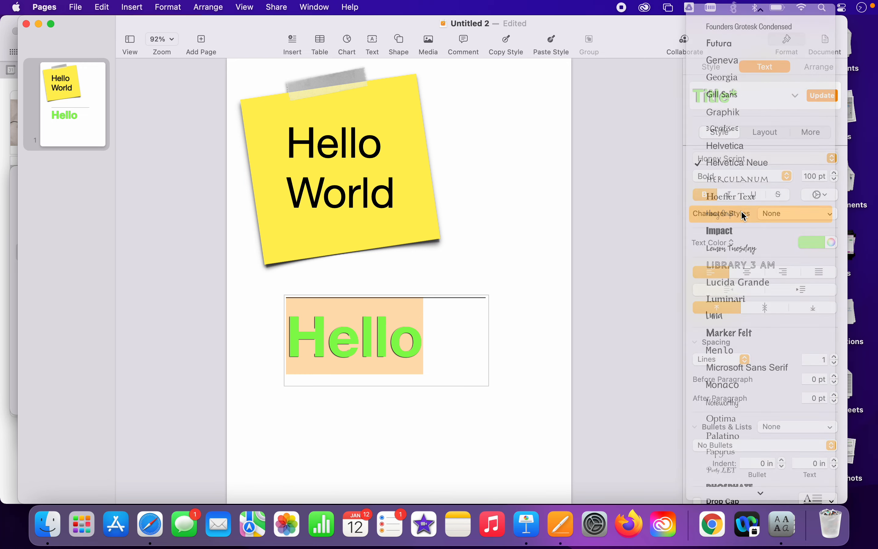